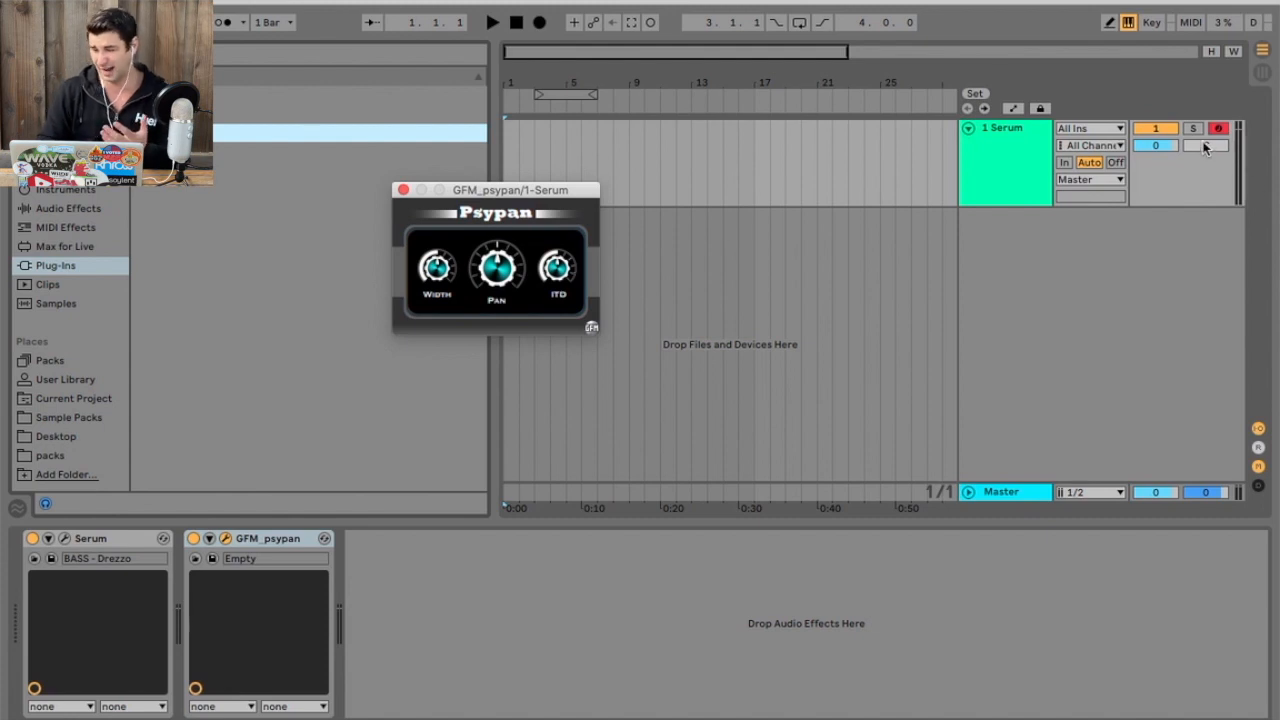
Try moving the Serum track's mixer pan off centre and undo the change
drag(1205, 147, 1205, 163)
key(super+z)
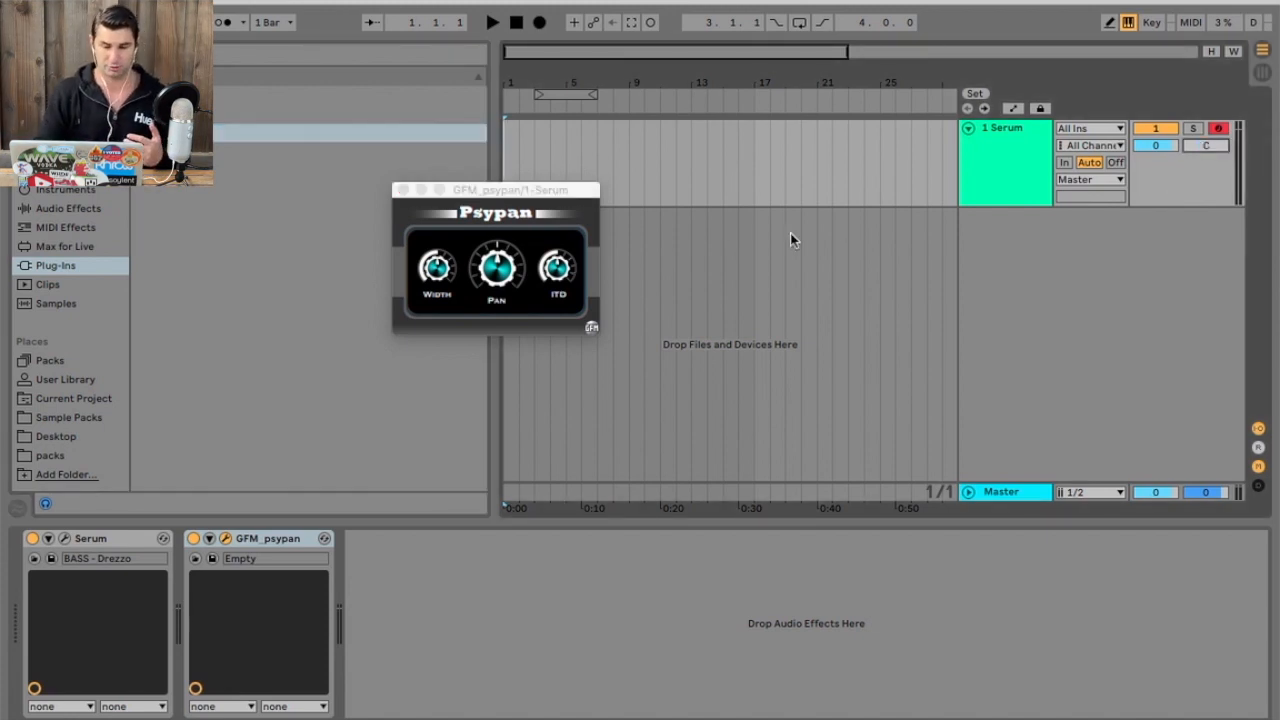
Expand the GFM_psypan device's parameters and reset its pan to 0.000
click(547, 197)
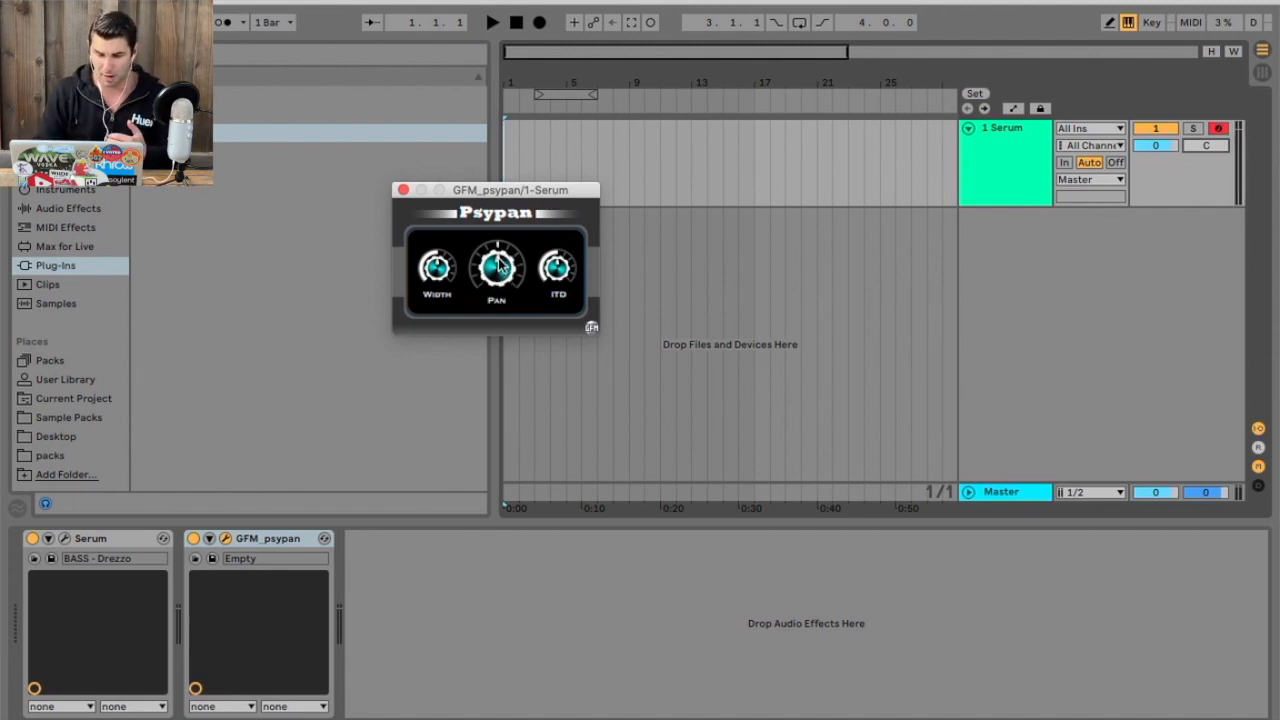
click(209, 538)
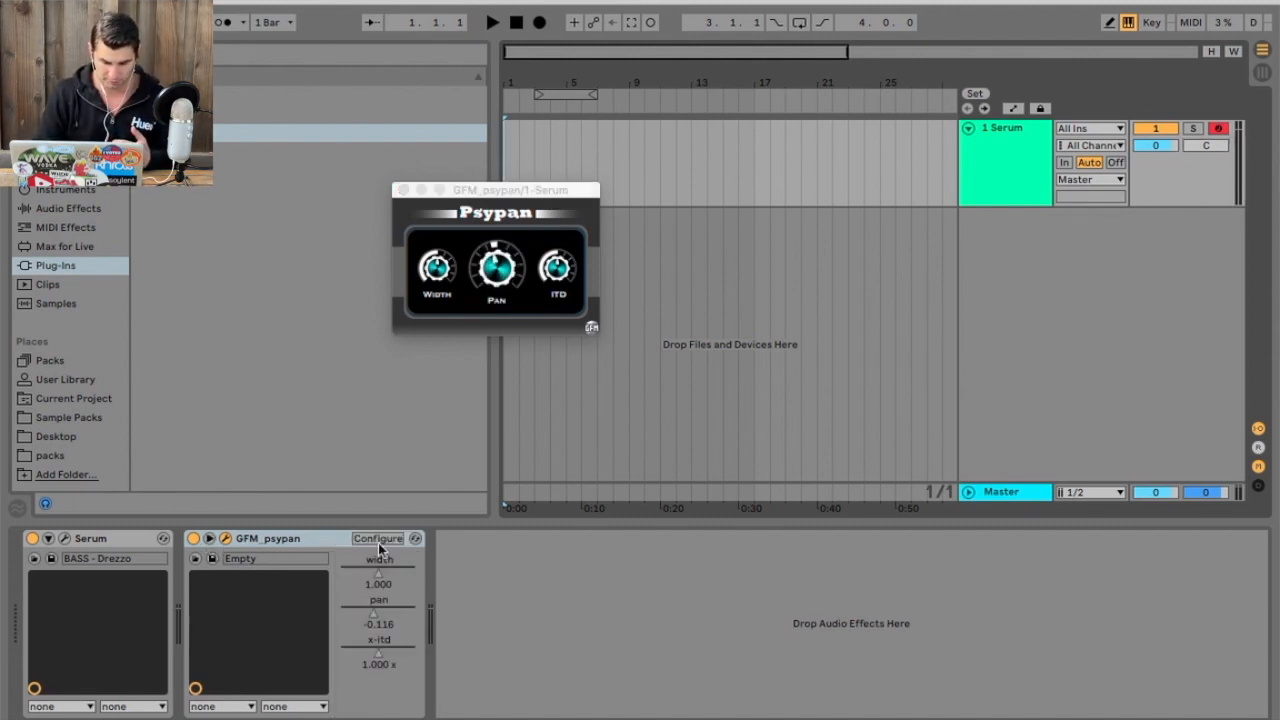
click(533, 272)
double_click(500, 280)
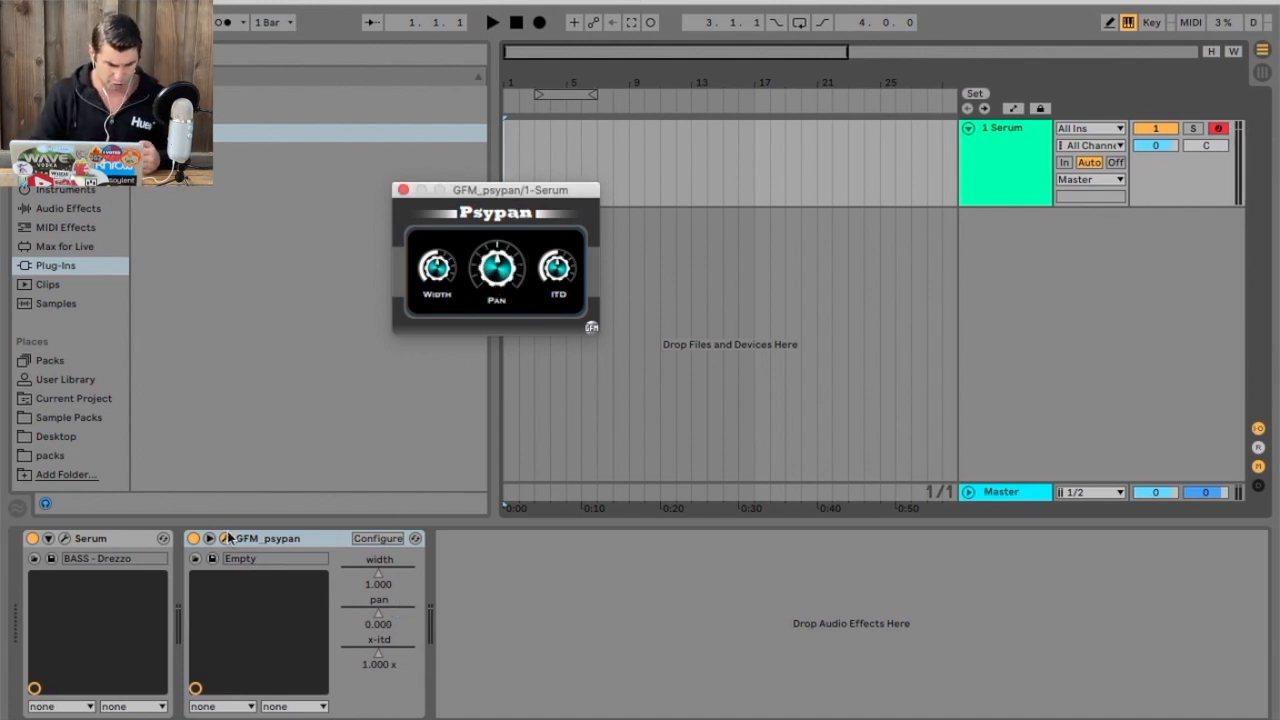
Open Serum to show the BASS - Drezzo patch, audition it with GFM_psypan bypassed, and re-enable the effect
click(64, 538)
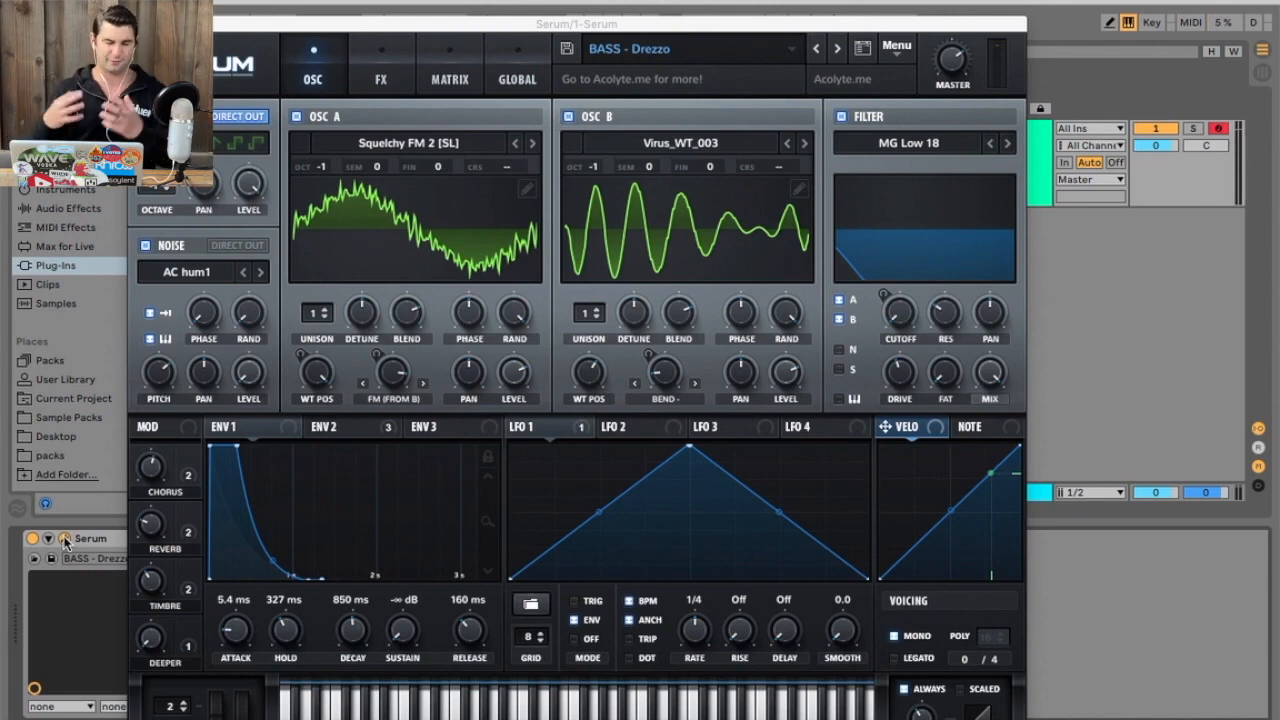
click(475, 30)
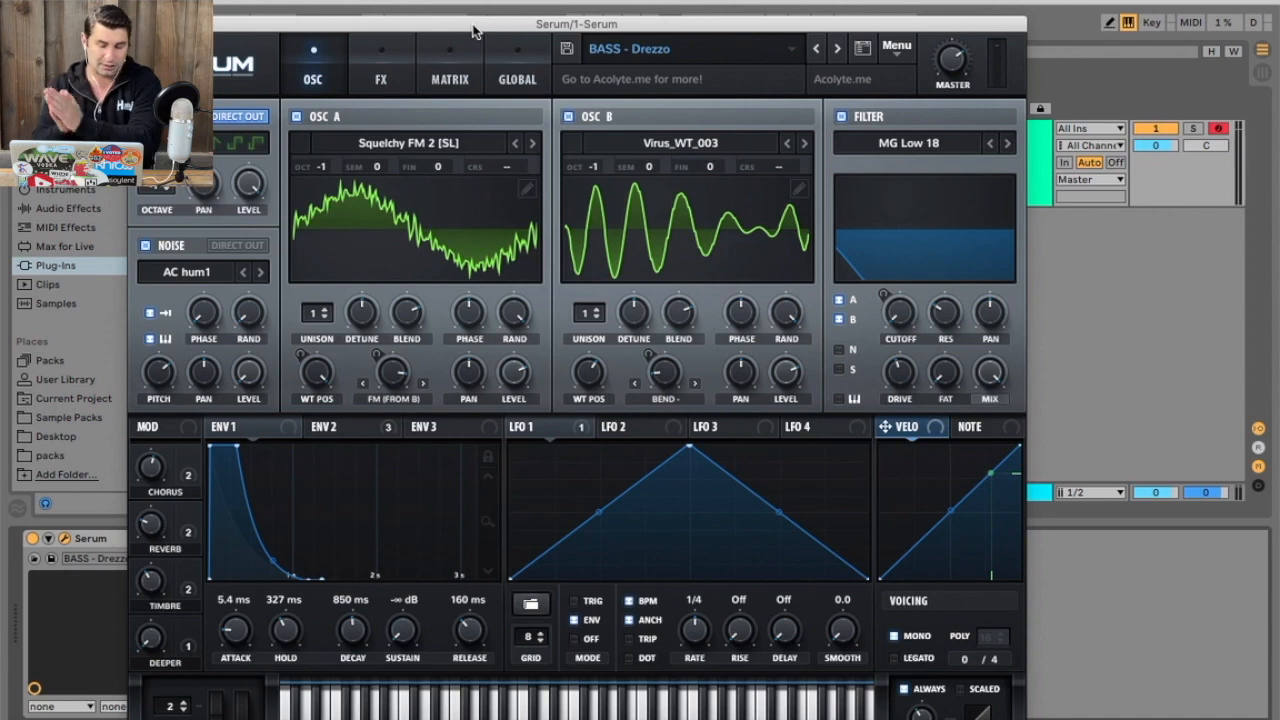
key(a)
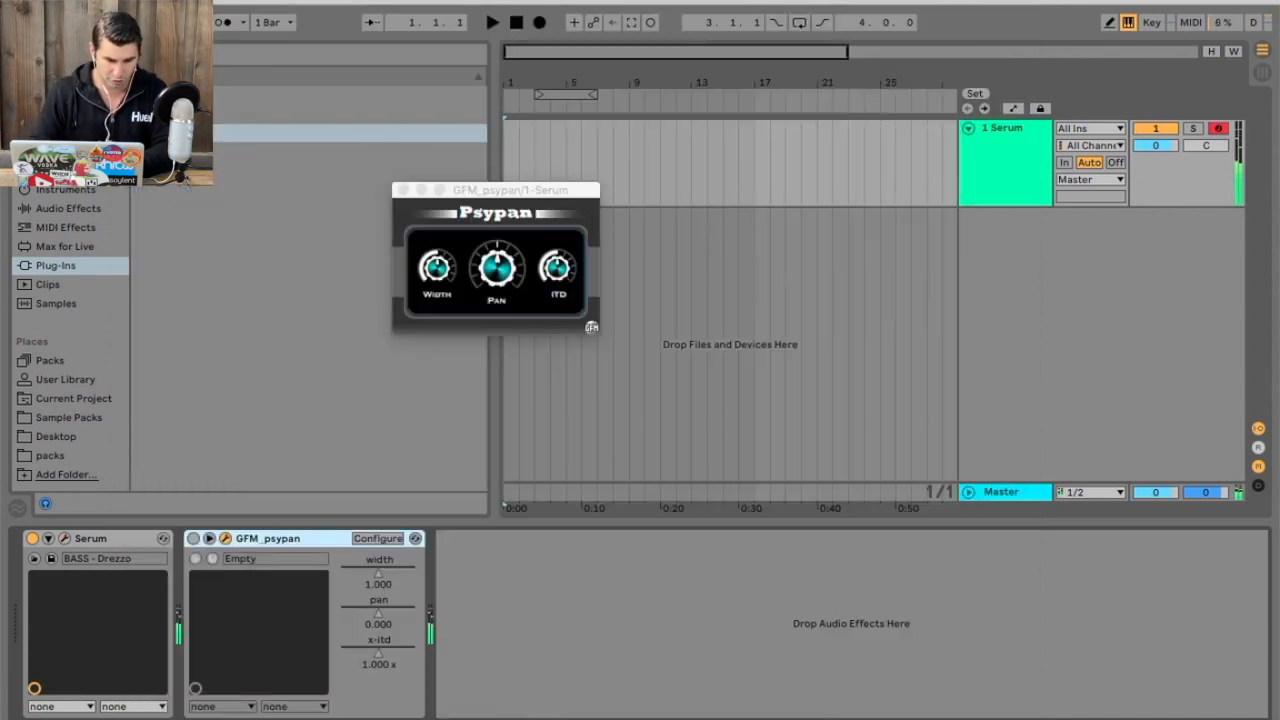
click(192, 539)
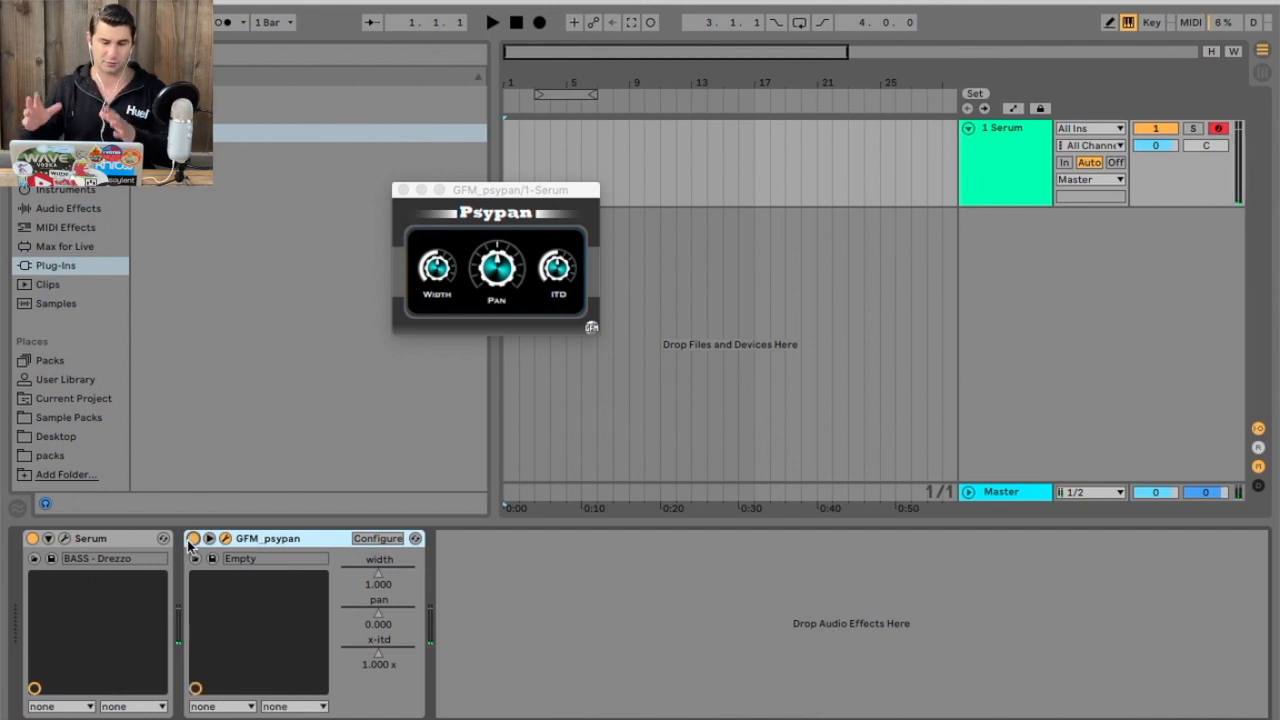
Turn Psypan's pan fully right to 1.000, then fully left to -1.000, to hear both extremes
click(522, 197)
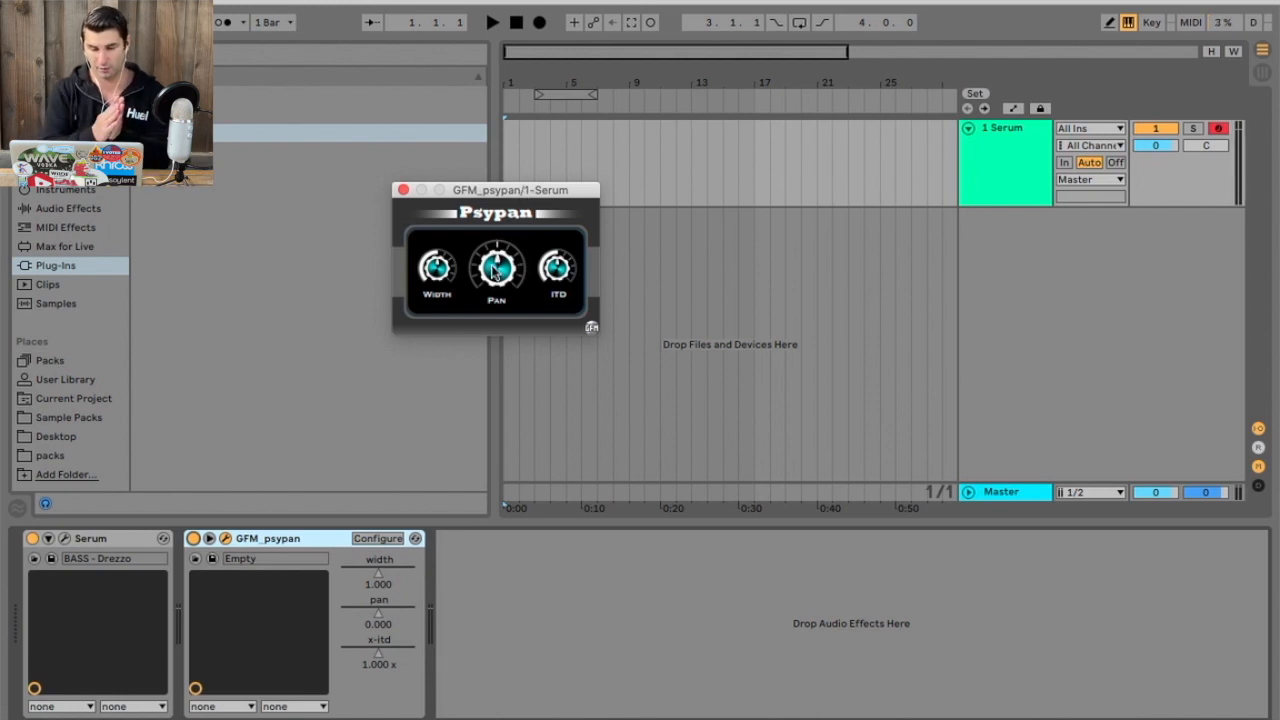
drag(493, 272, 488, 157)
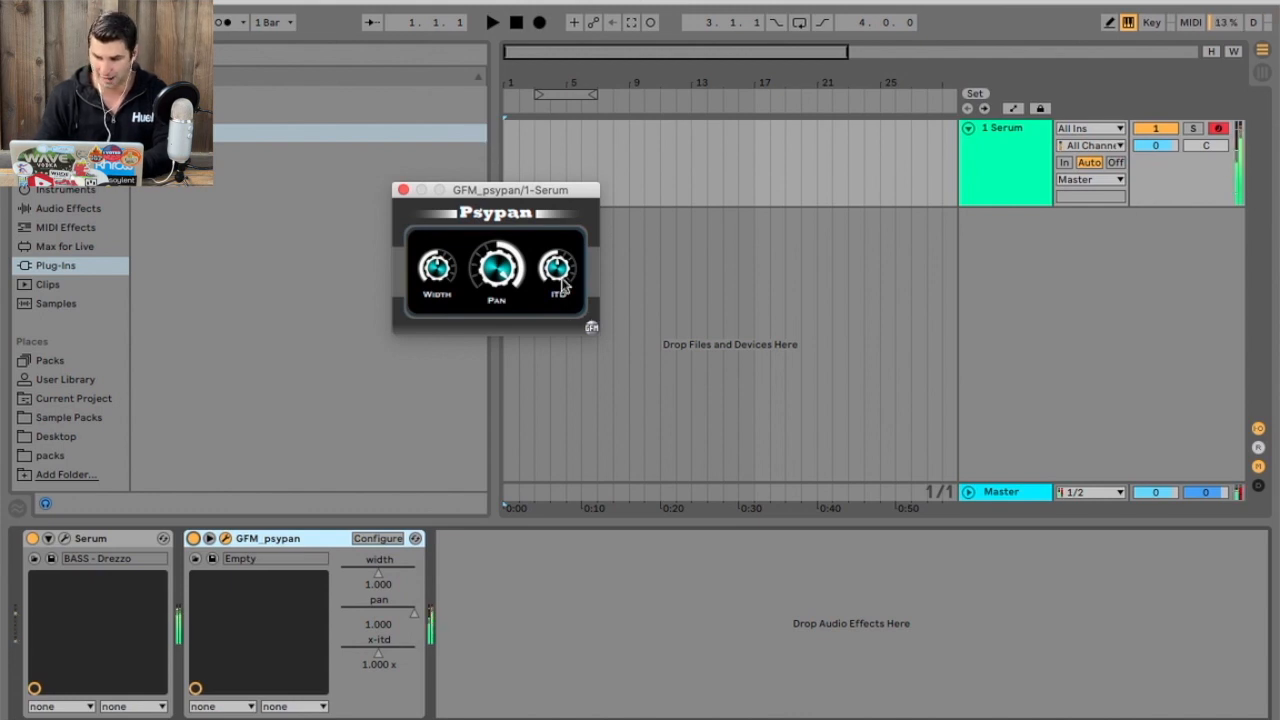
drag(497, 266, 456, 518)
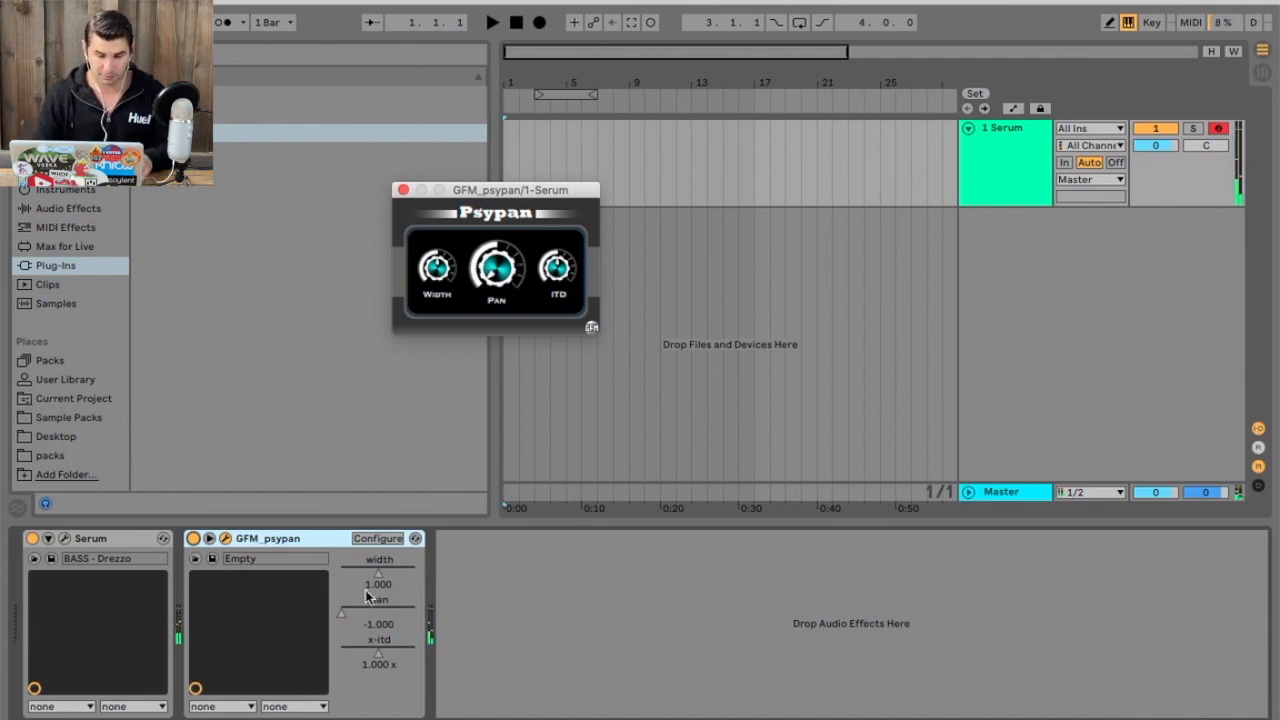
Close the Psypan window, insert a four-bar MIDI clip at bar 1 of the Serum track, and fill it with consecutive C3 quarter notes
click(403, 189)
drag(510, 89, 622, 173)
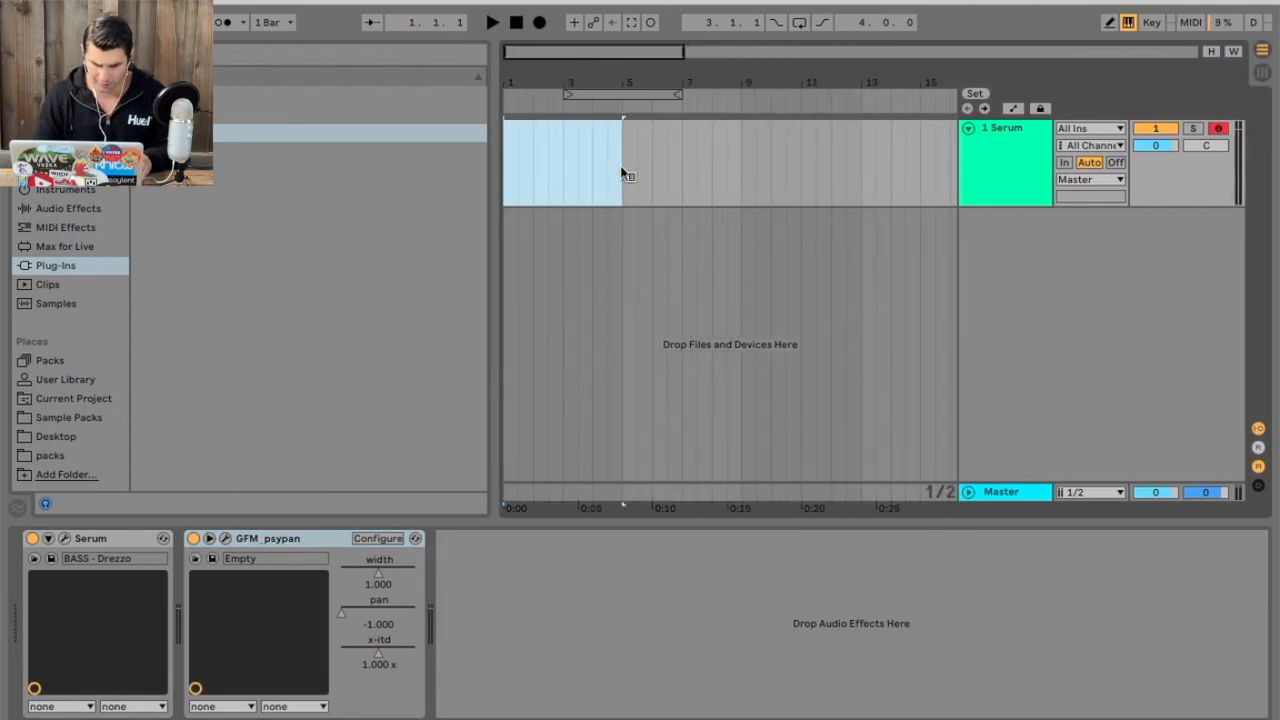
right_click(622, 174)
click(669, 317)
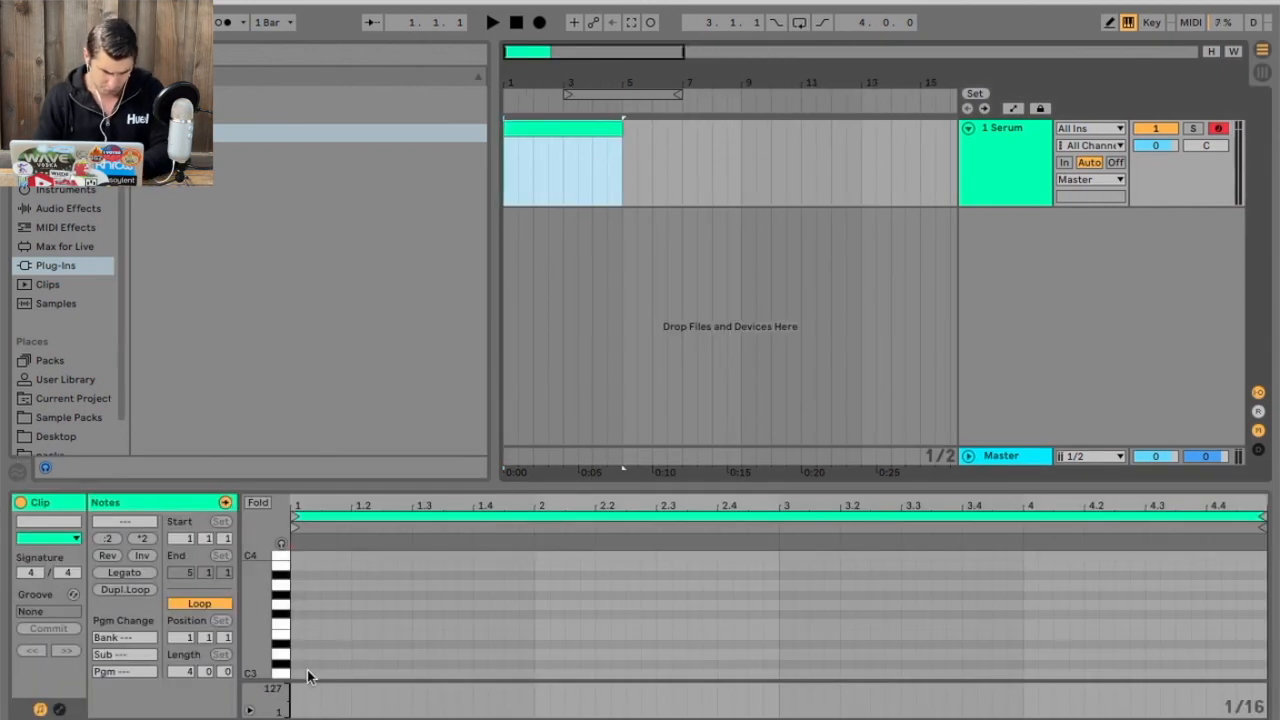
drag(297, 674, 470, 674)
drag(298, 674, 1264, 674)
Show GFM_psypan's pan automation and draw it rising from 0.00 at bar 1 to 1.00 at bar 3, then falling to about 0.01 at bar 5
click(991, 140)
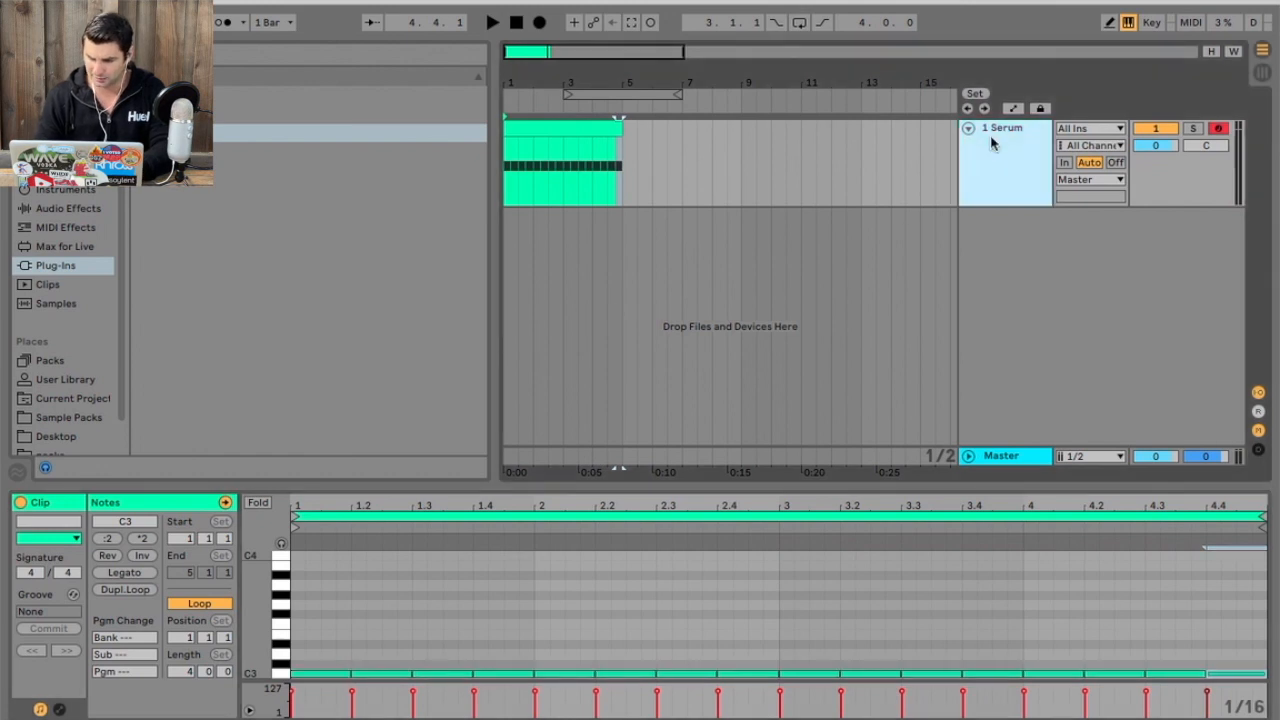
key(shift+Tab)
right_click(400, 612)
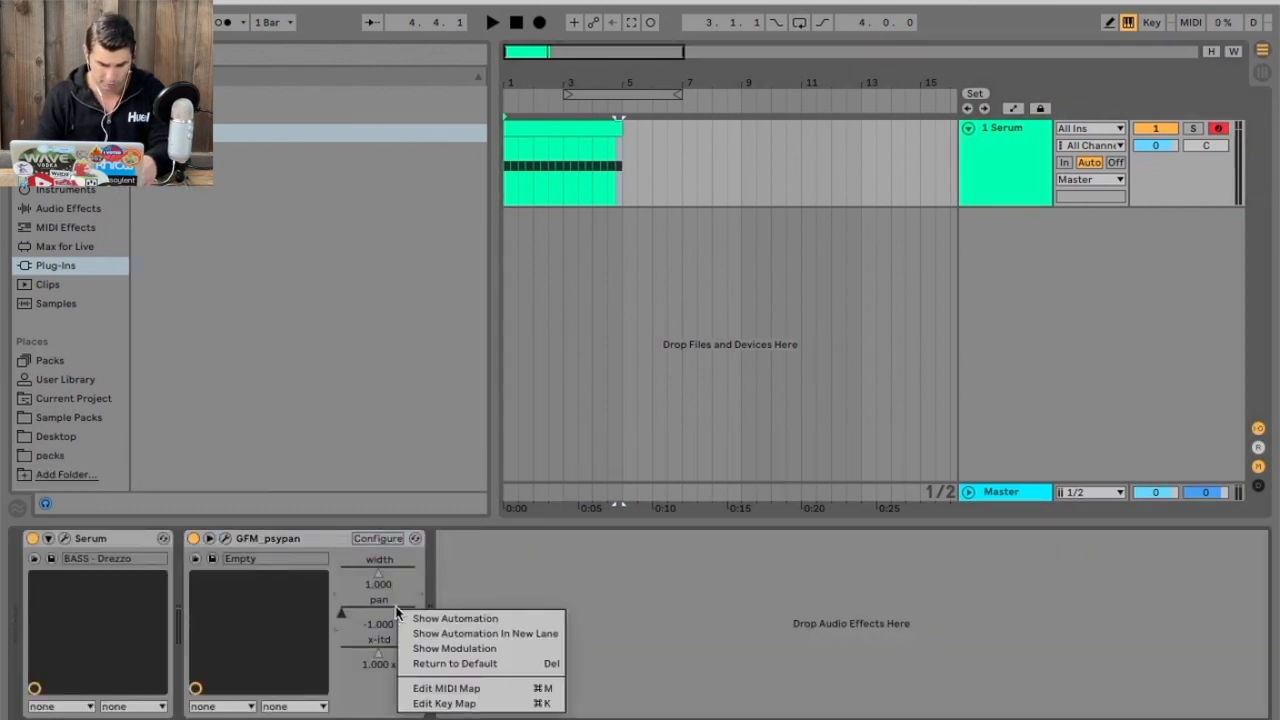
click(430, 617)
drag(560, 204, 505, 205)
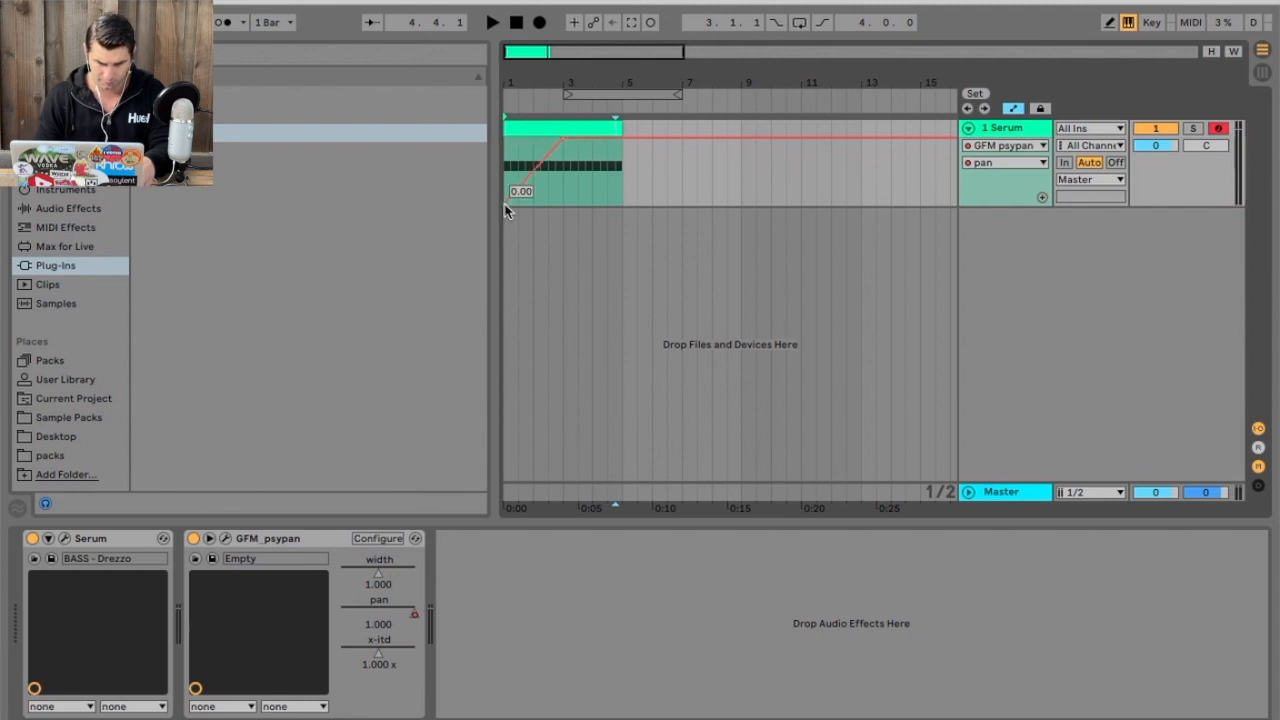
click(622, 139)
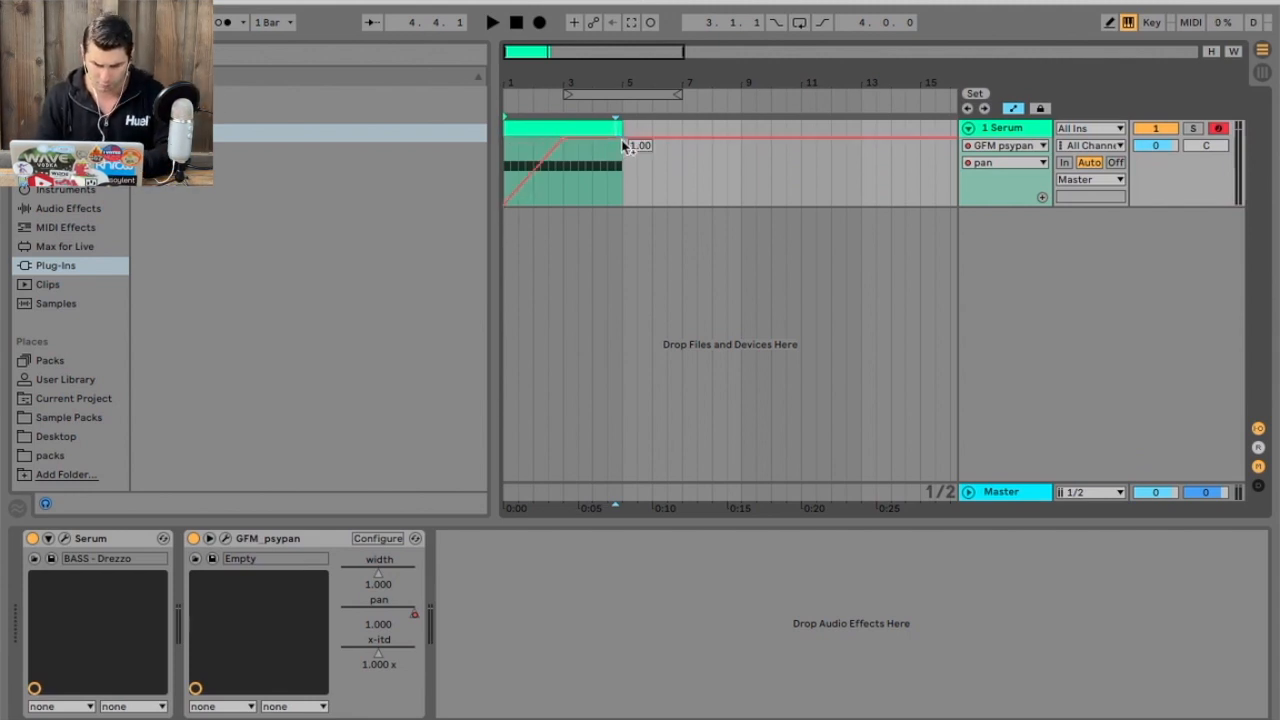
drag(622, 139, 622, 204)
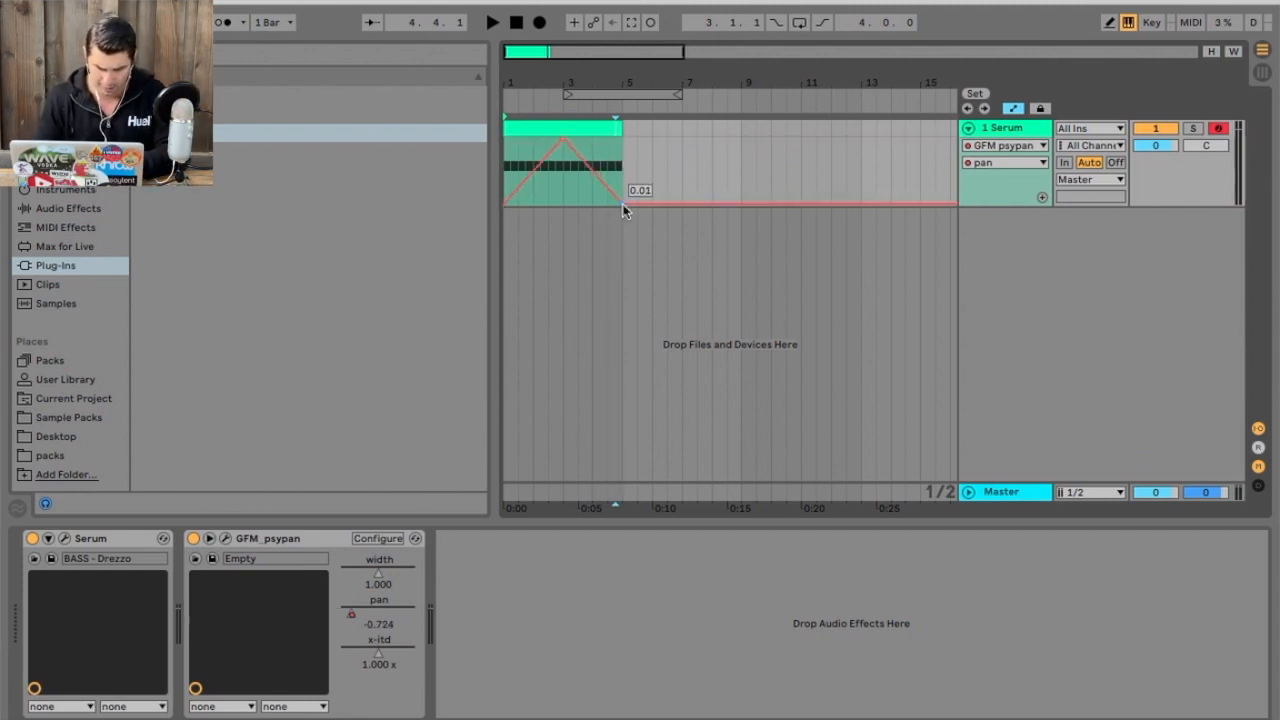
Reopen the Psypan window below the track and play the clip twice to hear the automated panning
click(225, 539)
drag(524, 188, 541, 239)
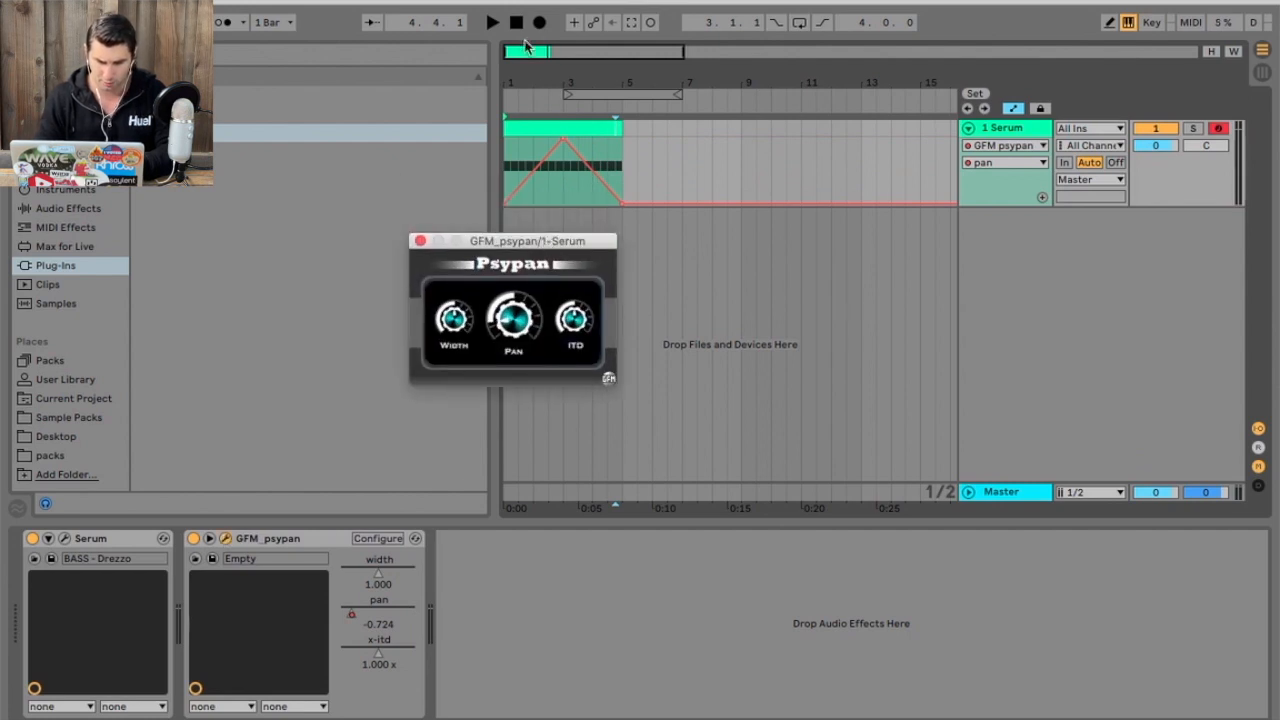
click(492, 22)
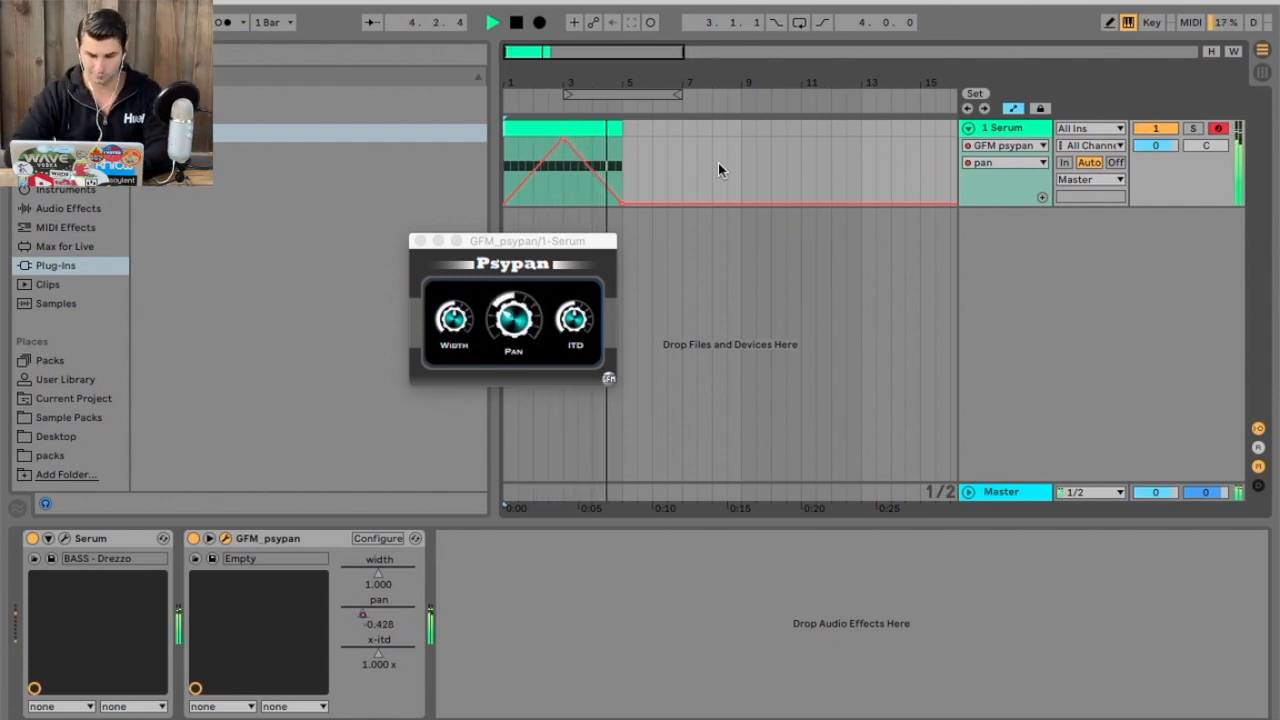
key(space)
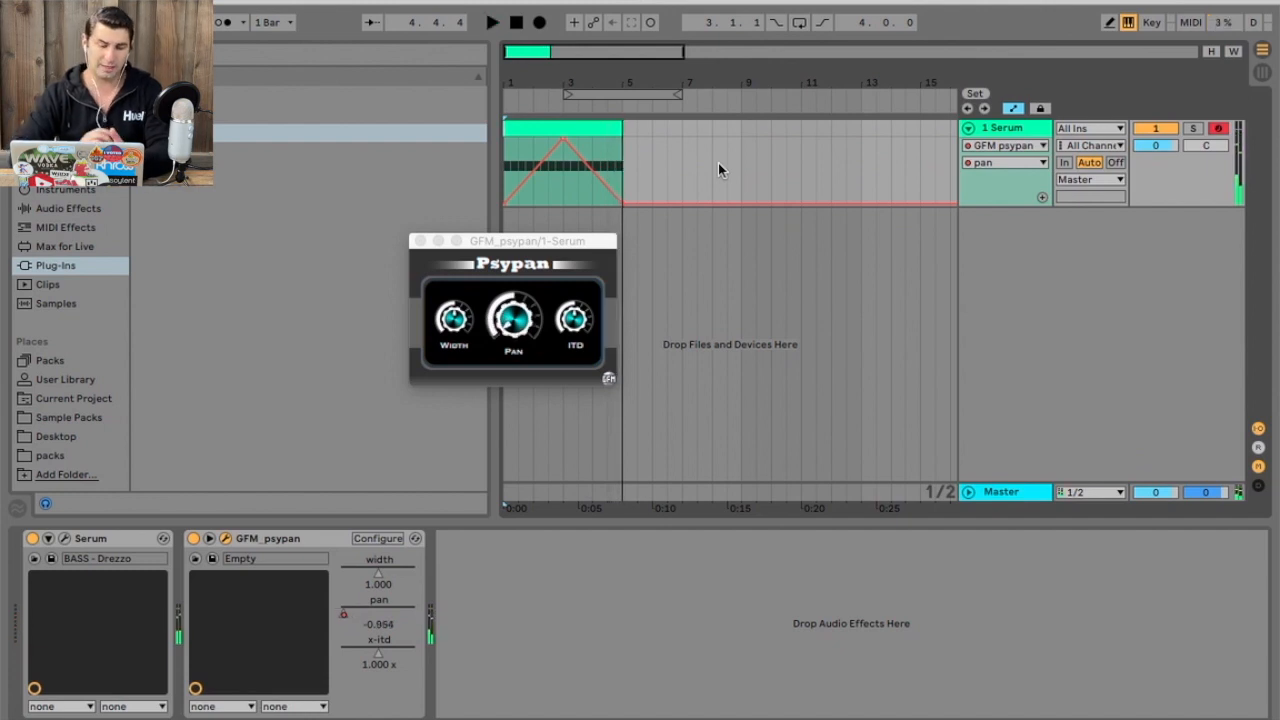
click(548, 239)
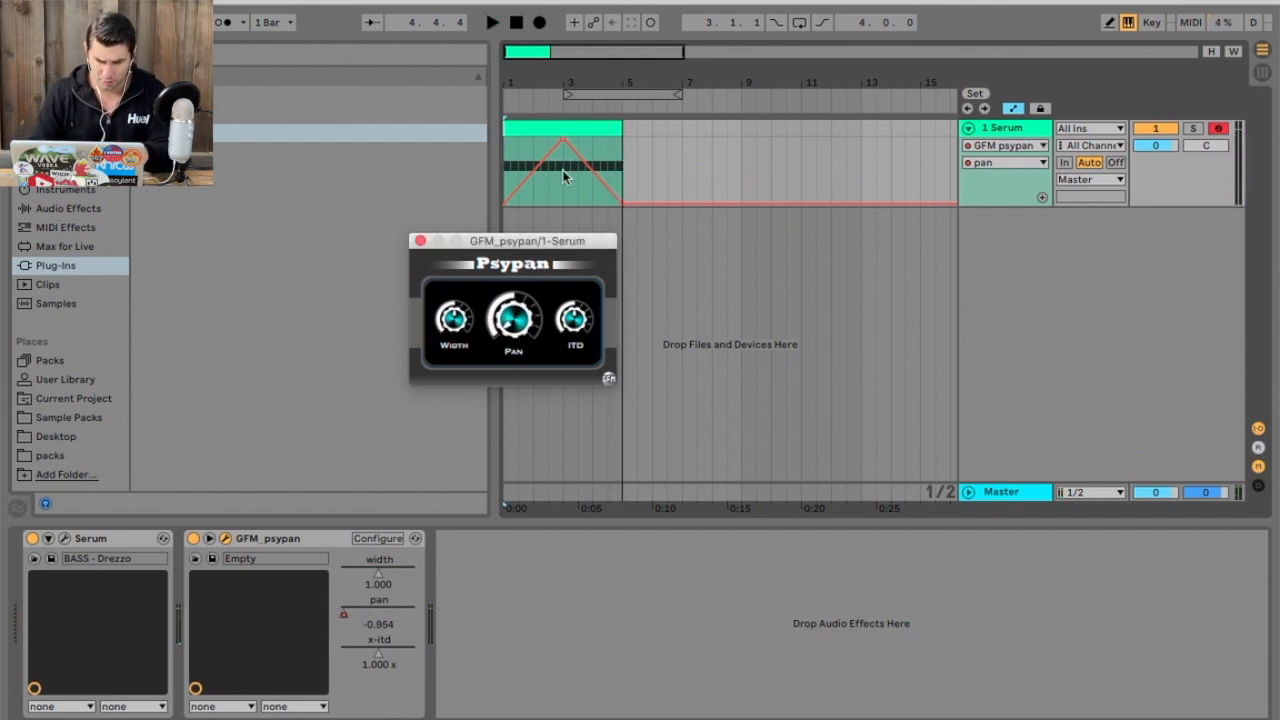
key(super+space)
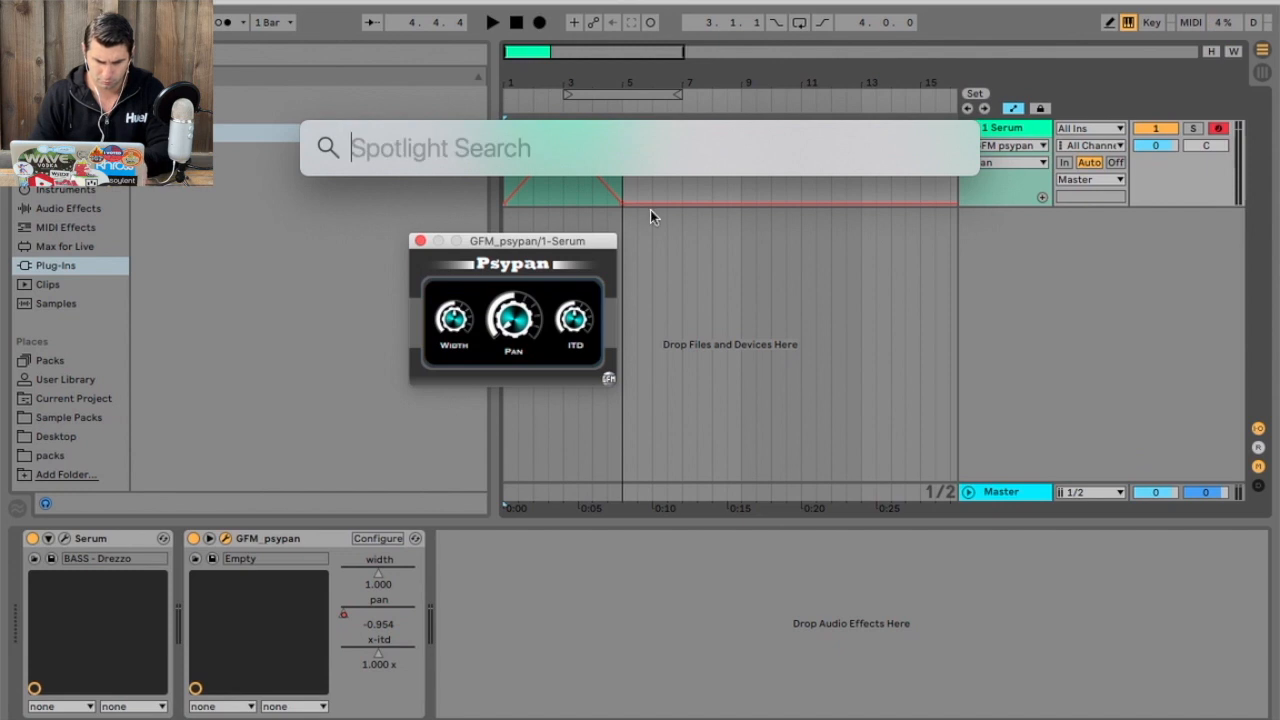
key(Escape)
key(space)
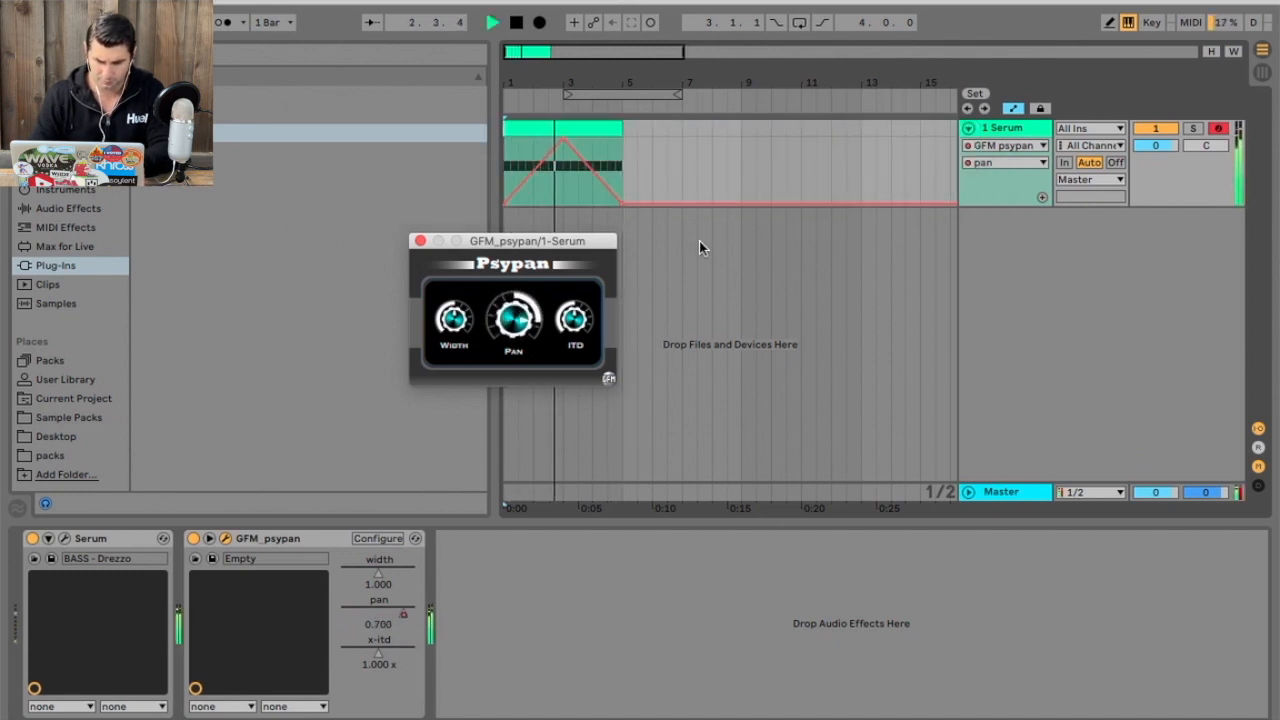
key(space)
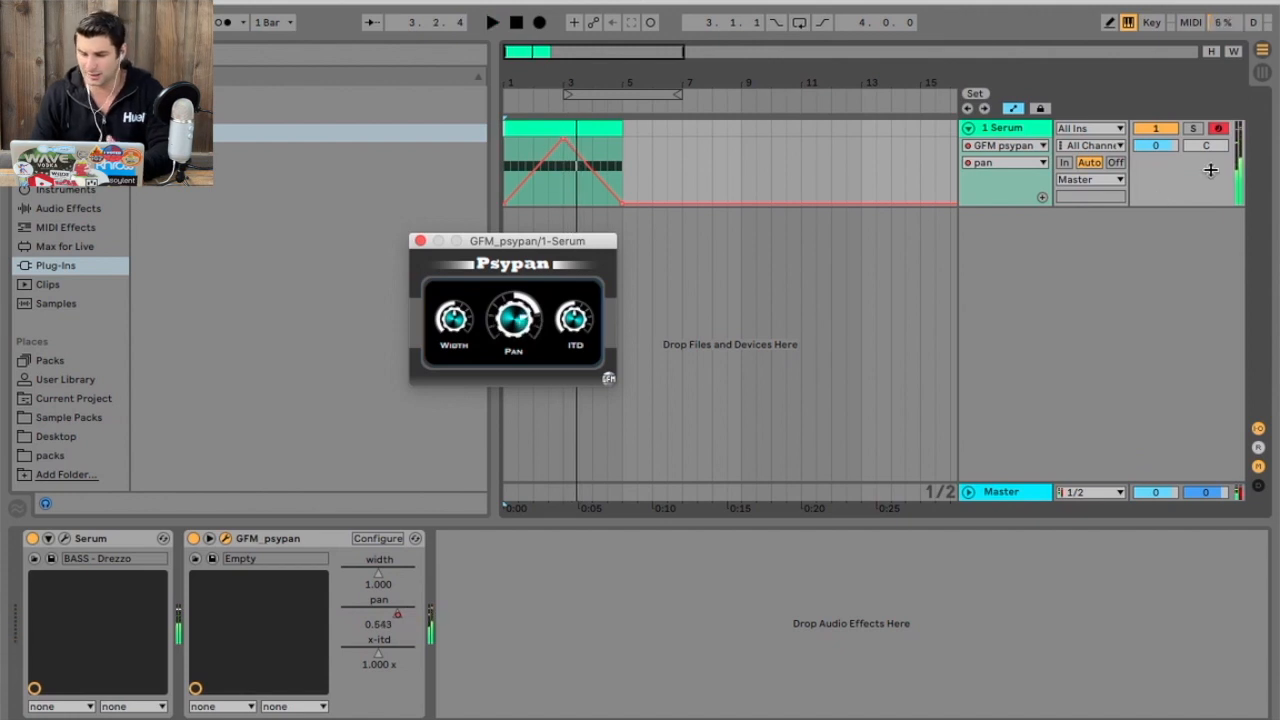
Bypass GFM_psypan and draw track panning automation from hard left at bar 1 to hard right at bar 3 for a comparison playback
click(193, 538)
right_click(1197, 145)
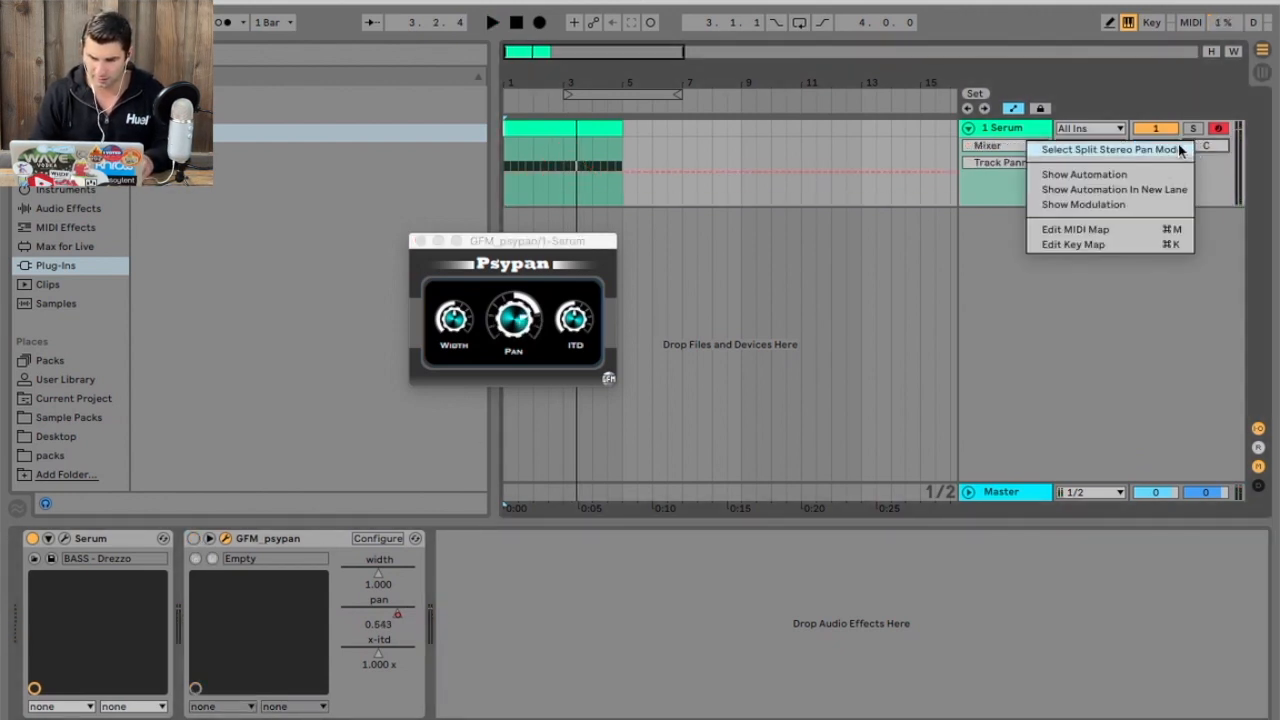
click(1148, 167)
drag(561, 171, 504, 176)
key(space)
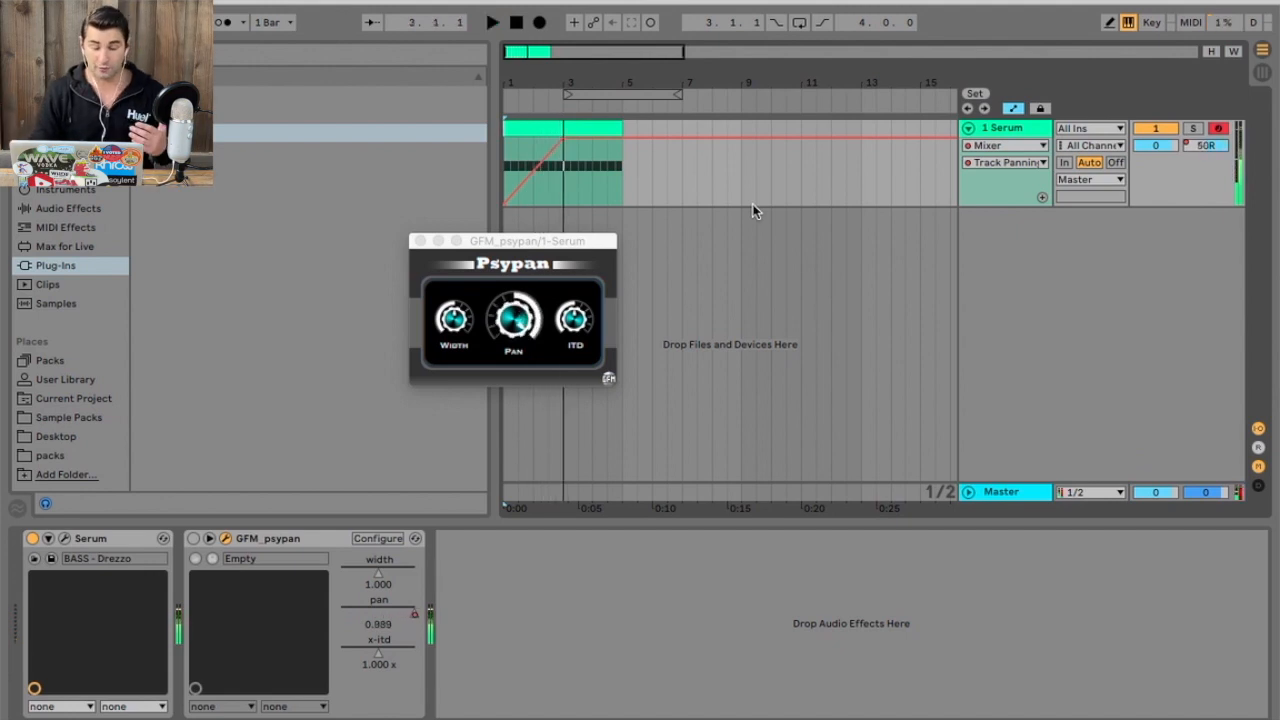
Delete the track panning automation and GFM_psypan's pan automation, leaving Psypan's pan at 0.000
right_click(1206, 145)
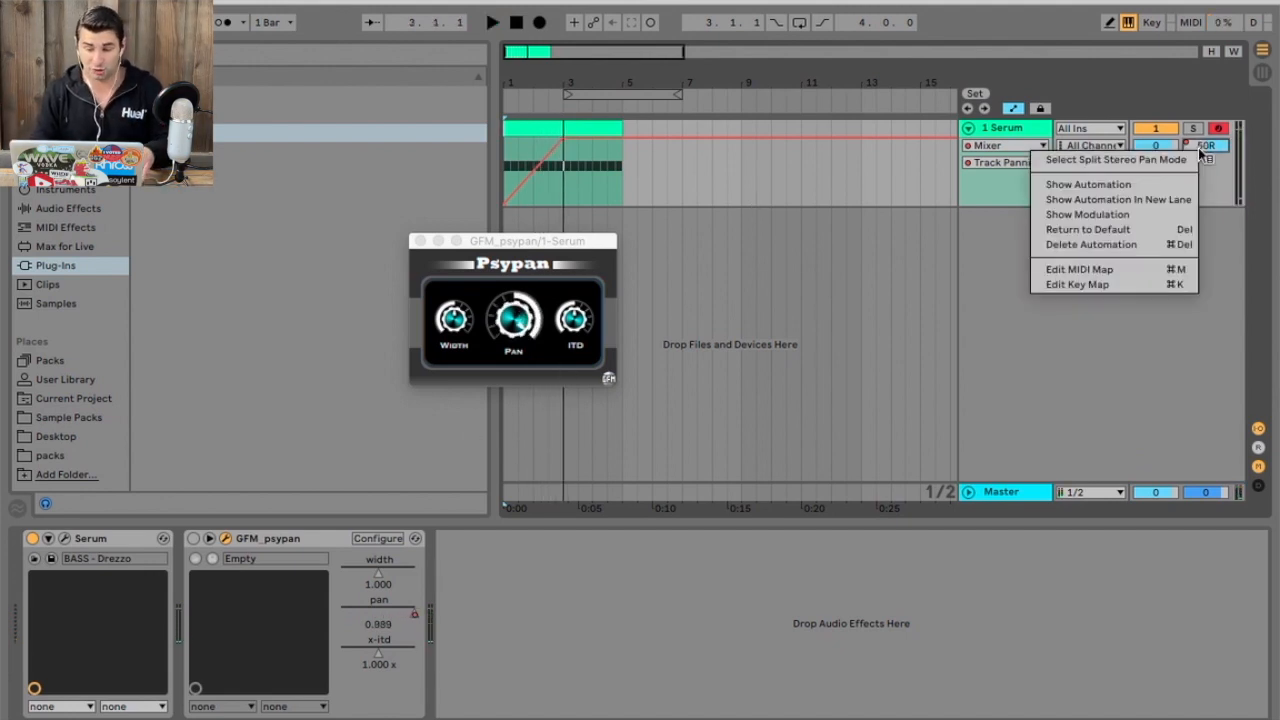
click(1120, 246)
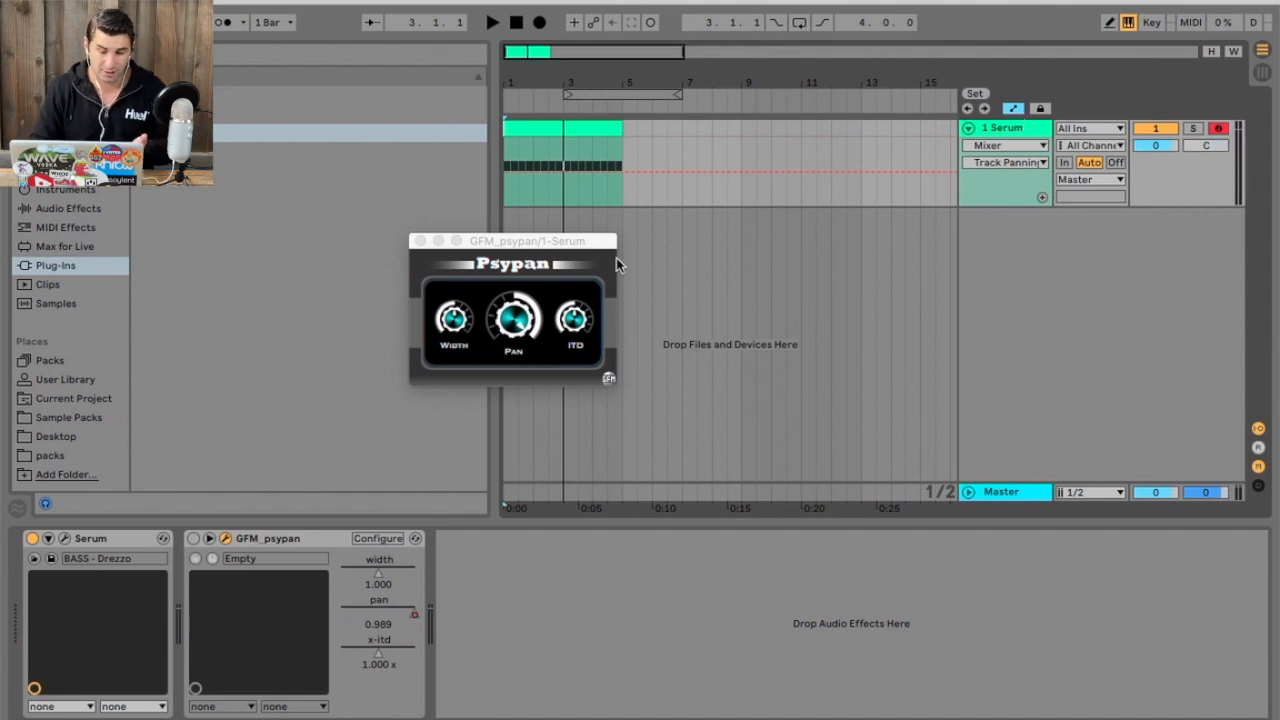
click(532, 245)
double_click(510, 334)
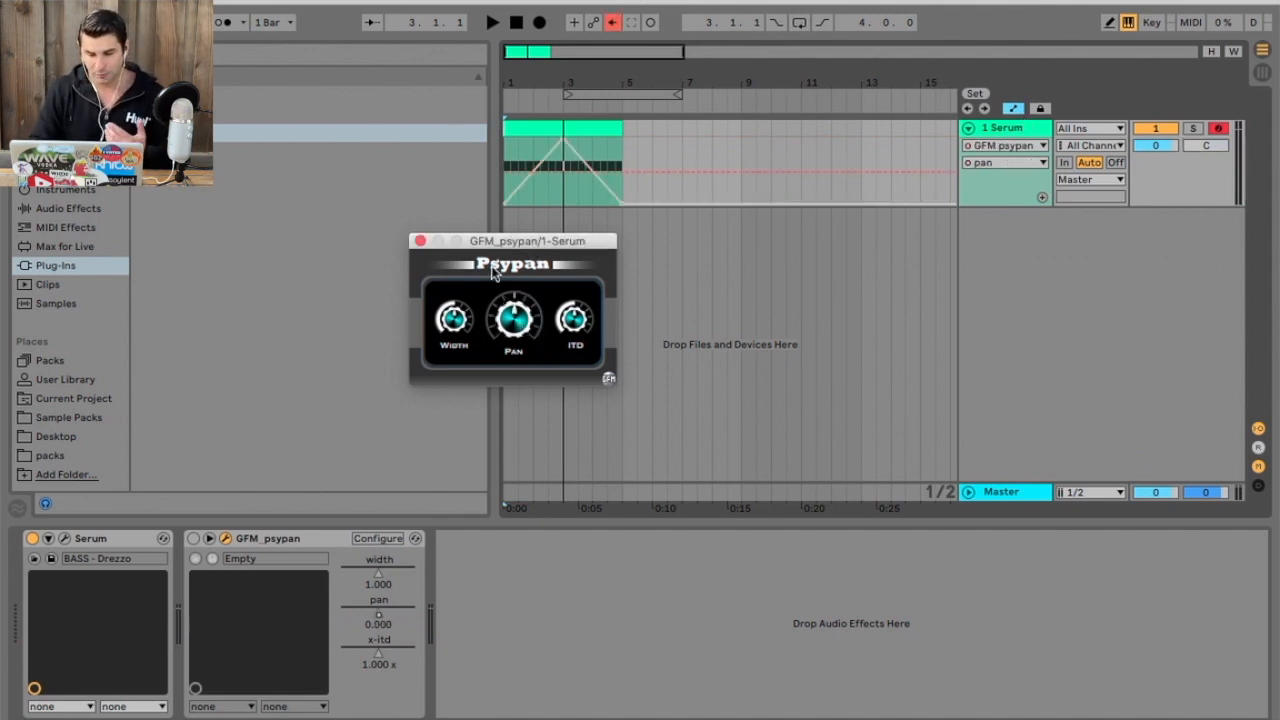
click(612, 22)
right_click(393, 612)
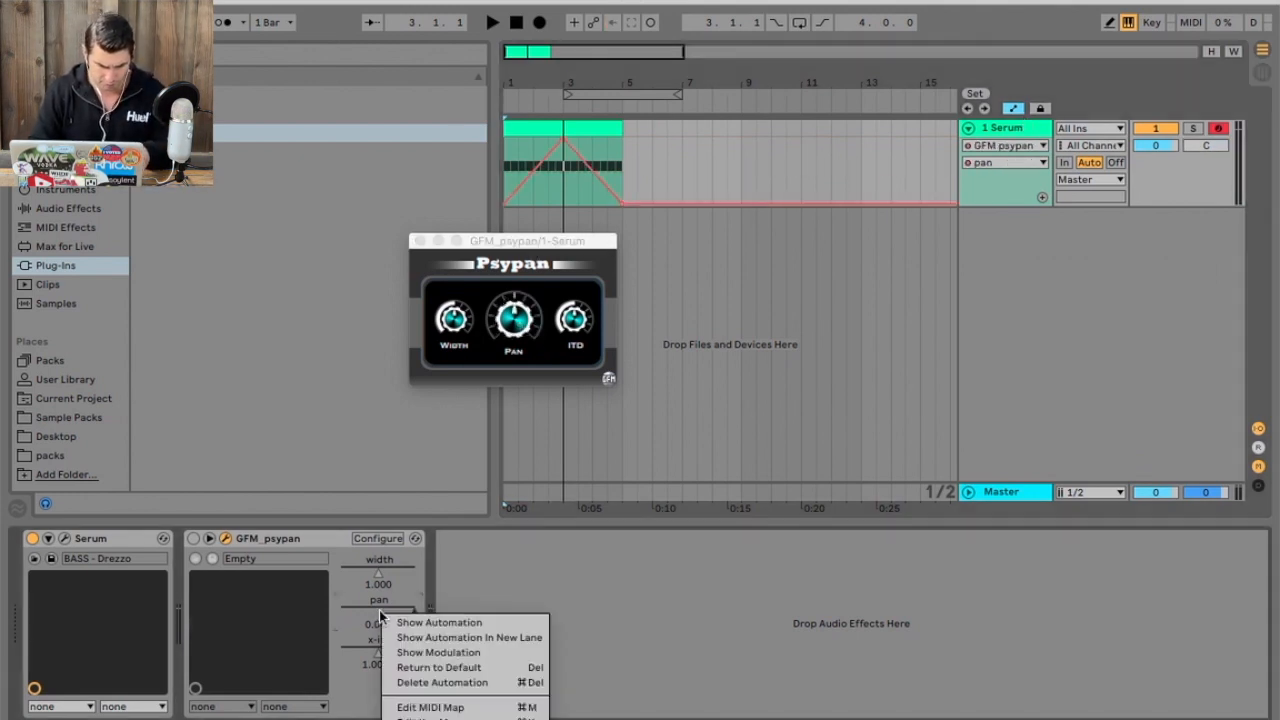
click(432, 681)
Play the clip with GFM_psypan re-enabled, raising its width to 2.000 and lowering it to 0.000 to compare the stereo image
key(space)
drag(462, 322, 464, 206)
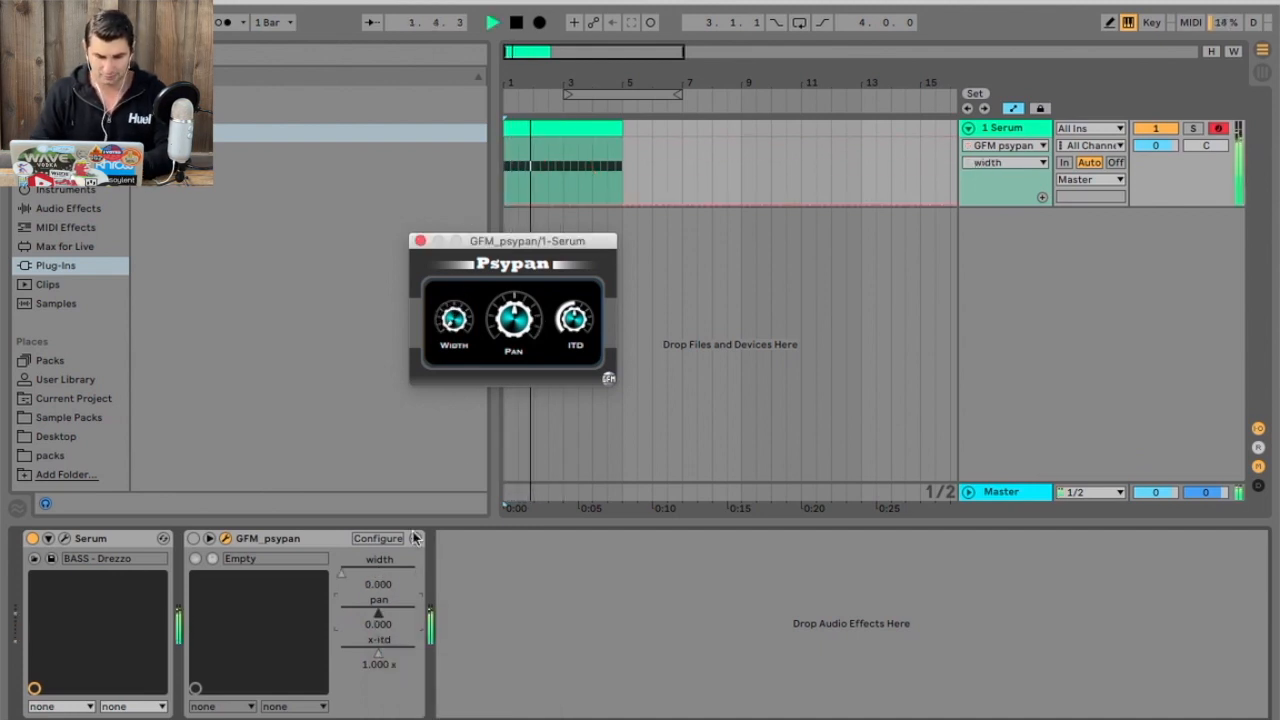
click(194, 539)
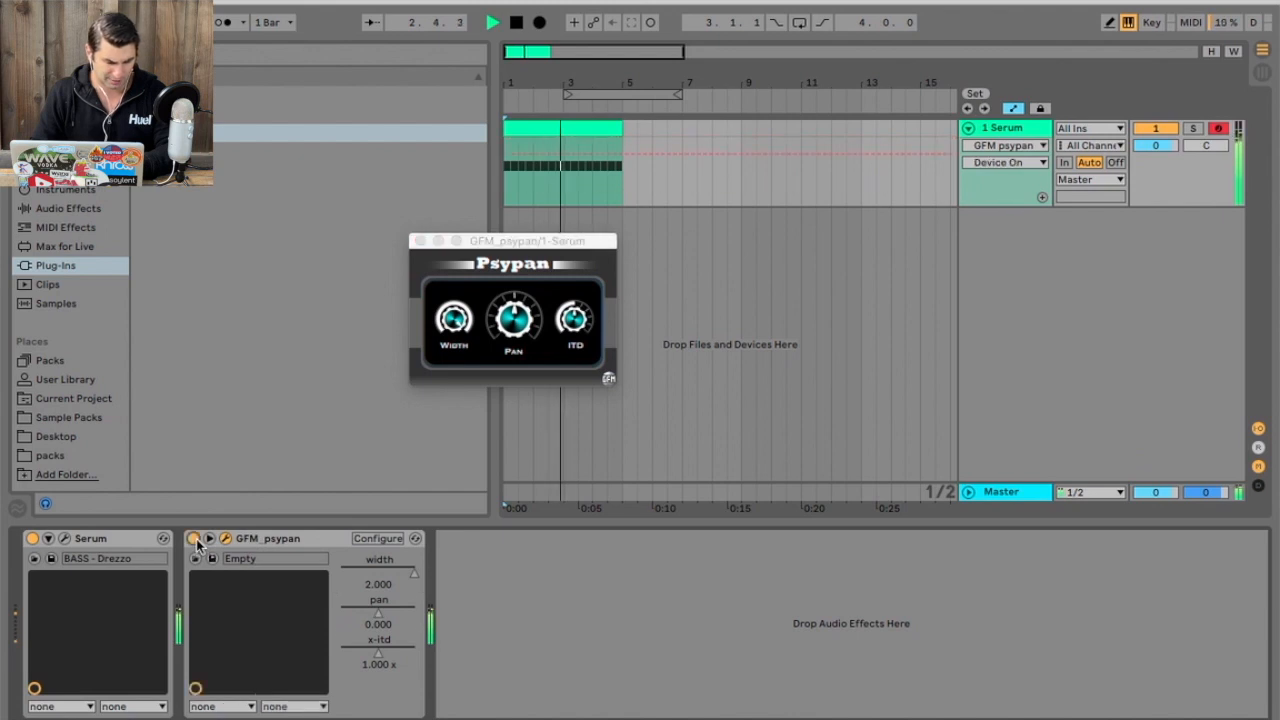
click(452, 318)
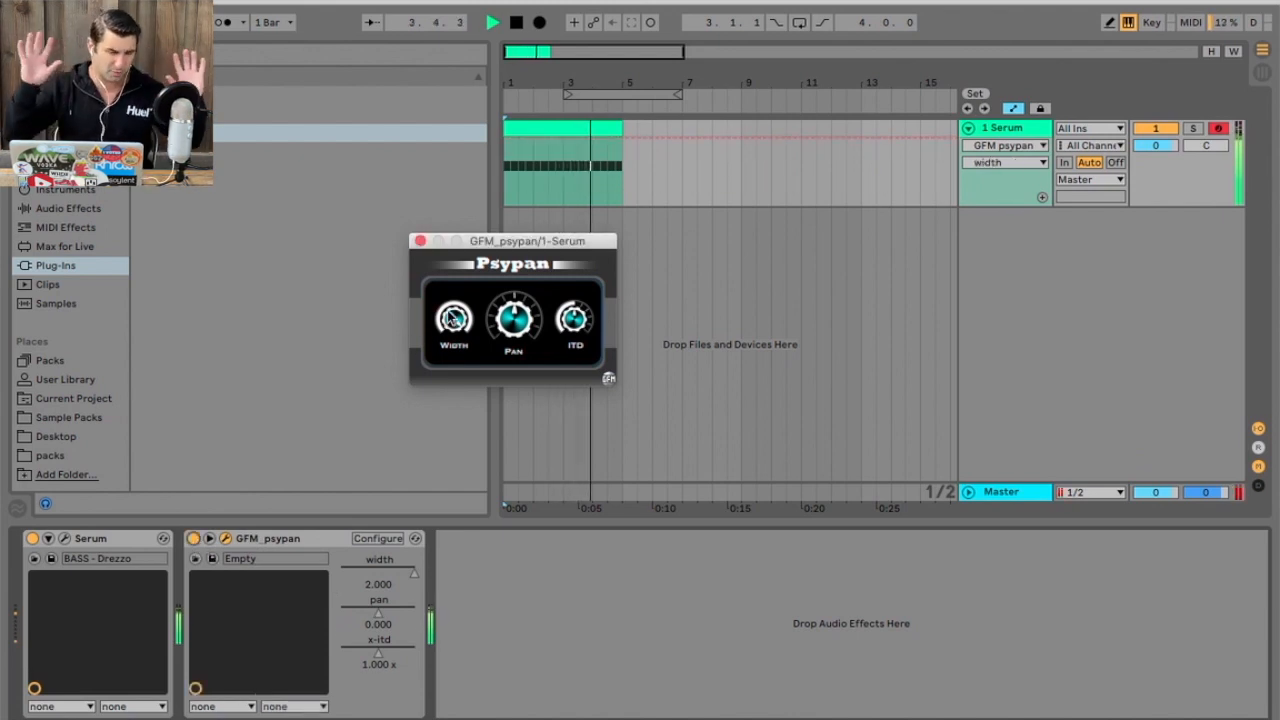
drag(452, 318, 397, 514)
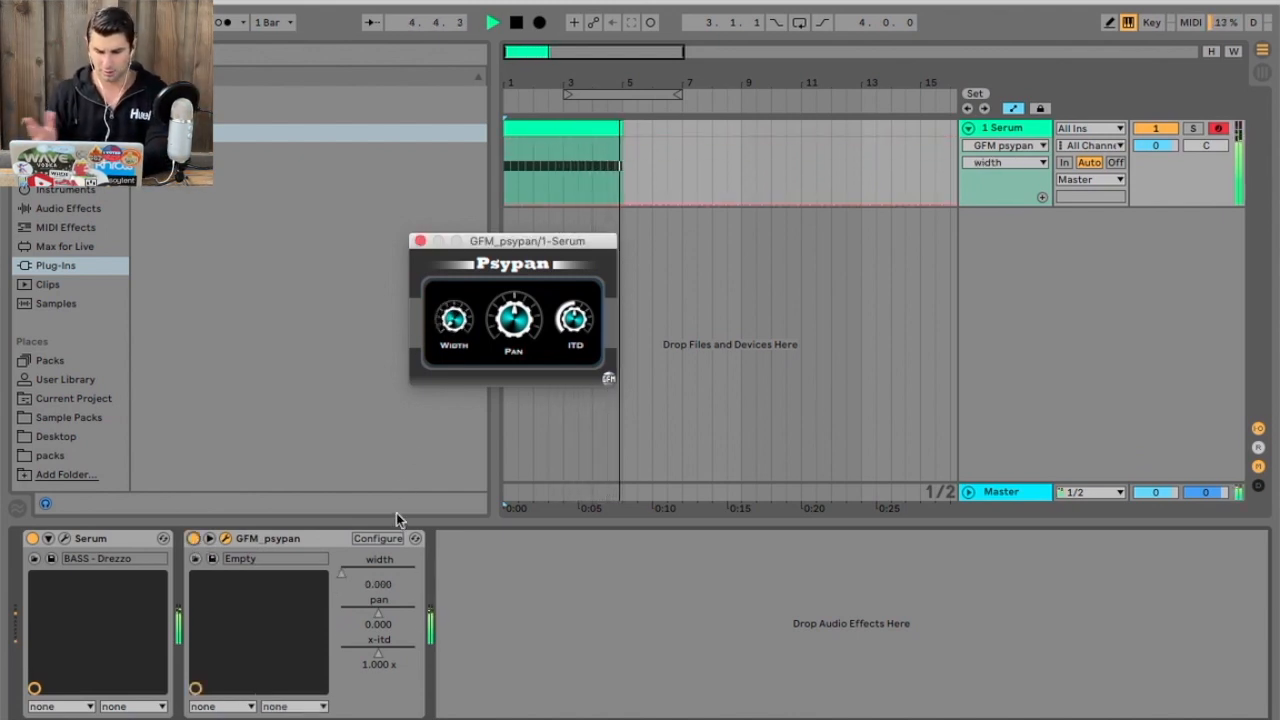
key(space)
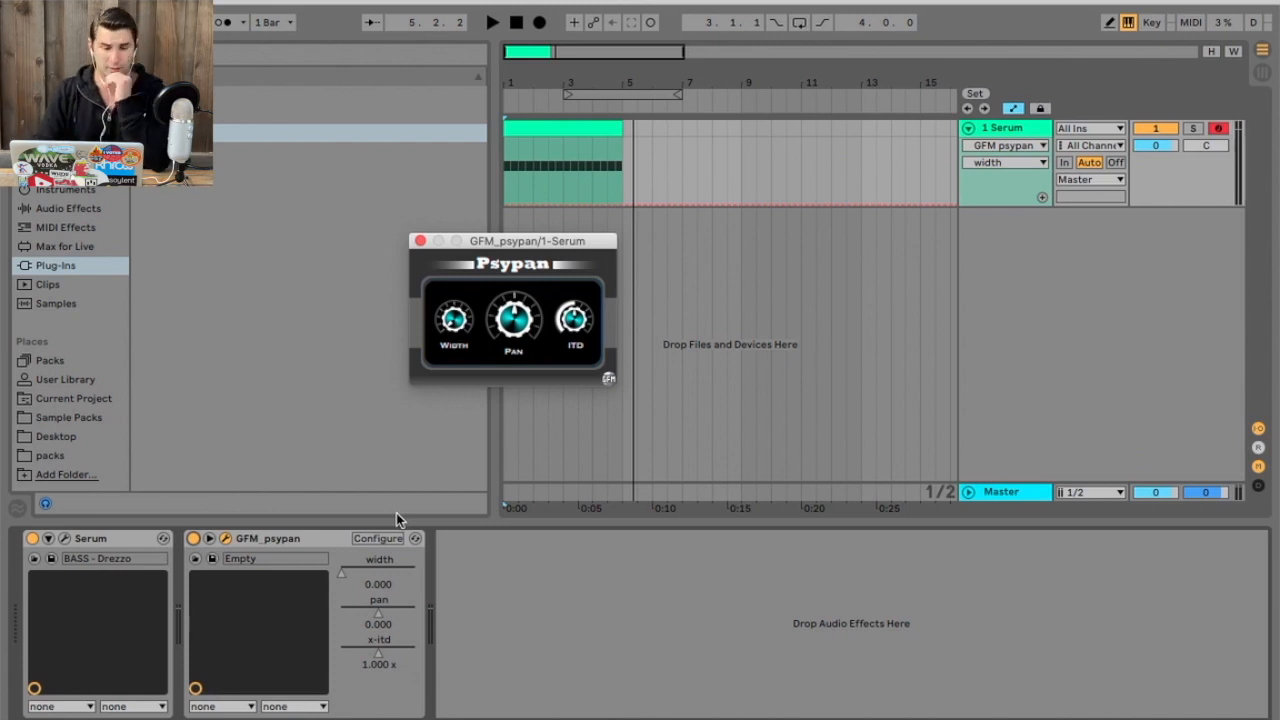
click(150, 114)
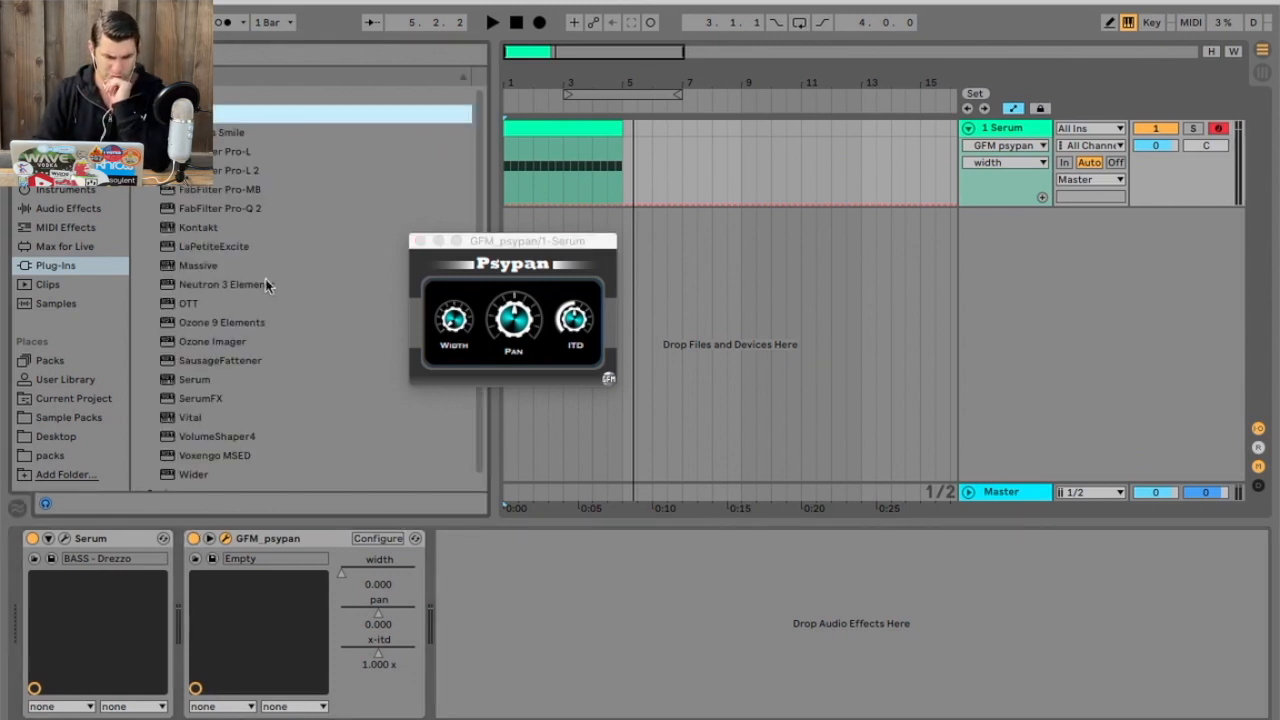
click(238, 342)
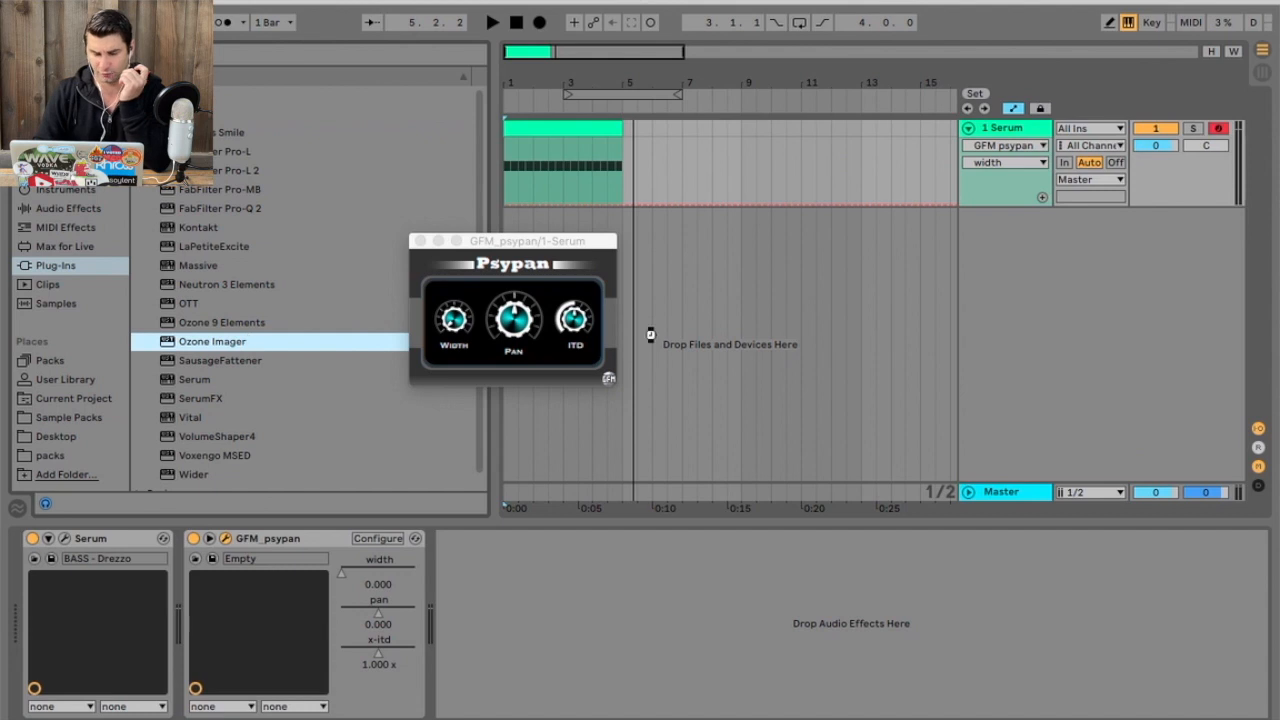
click(428, 253)
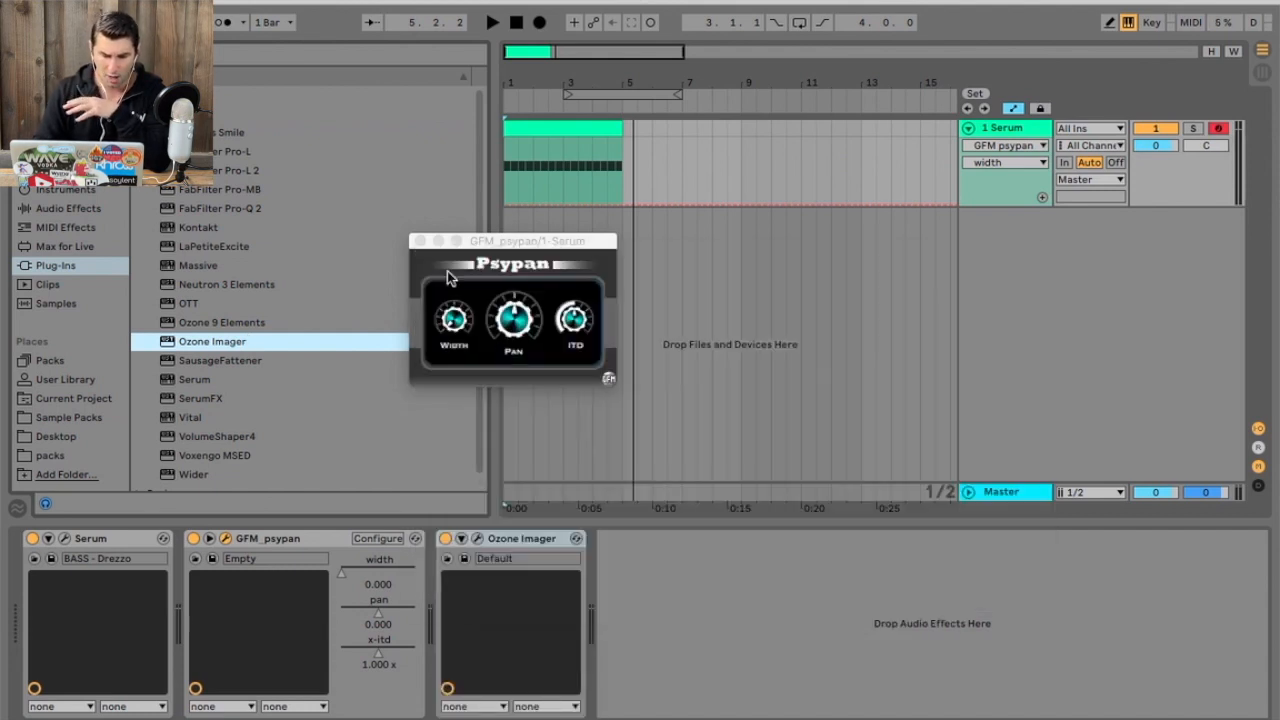
click(545, 548)
key(Delete)
click(498, 282)
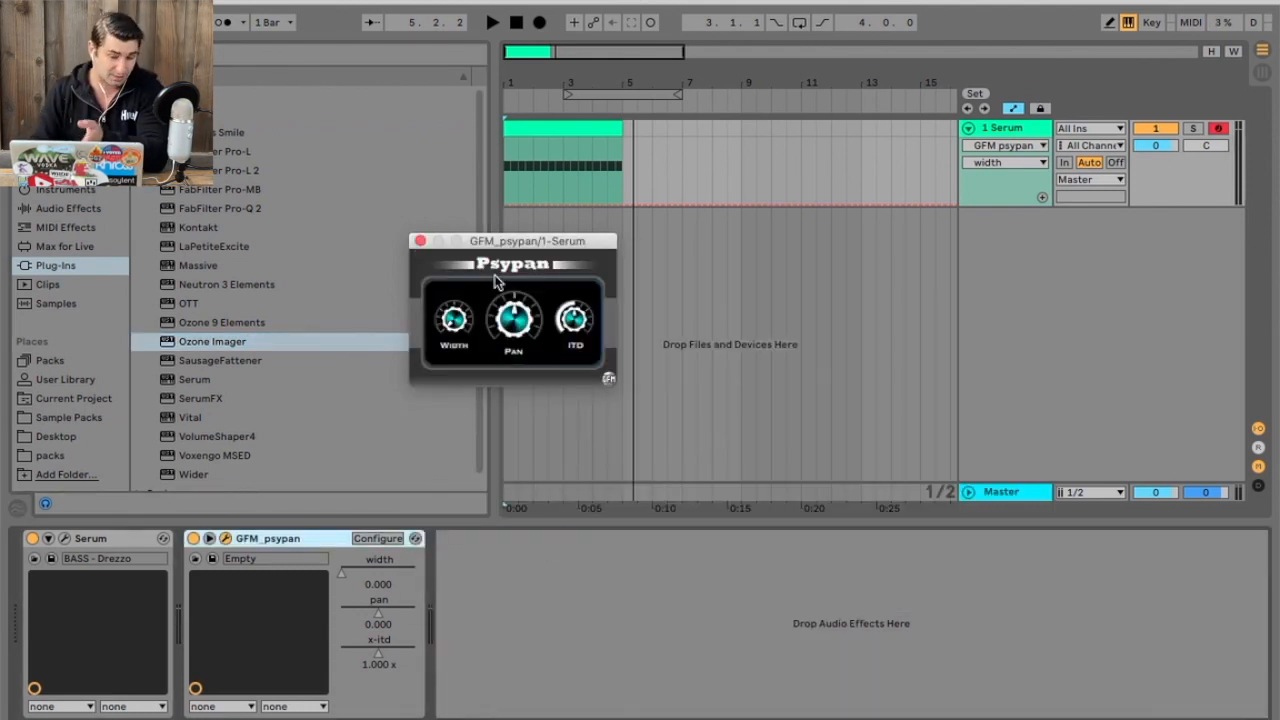
Reset Psypan's width to 1.000 and play the clip while raising ITD to 2.000 x and pan to 0.984
double_click(455, 321)
key(space)
drag(580, 322, 570, 221)
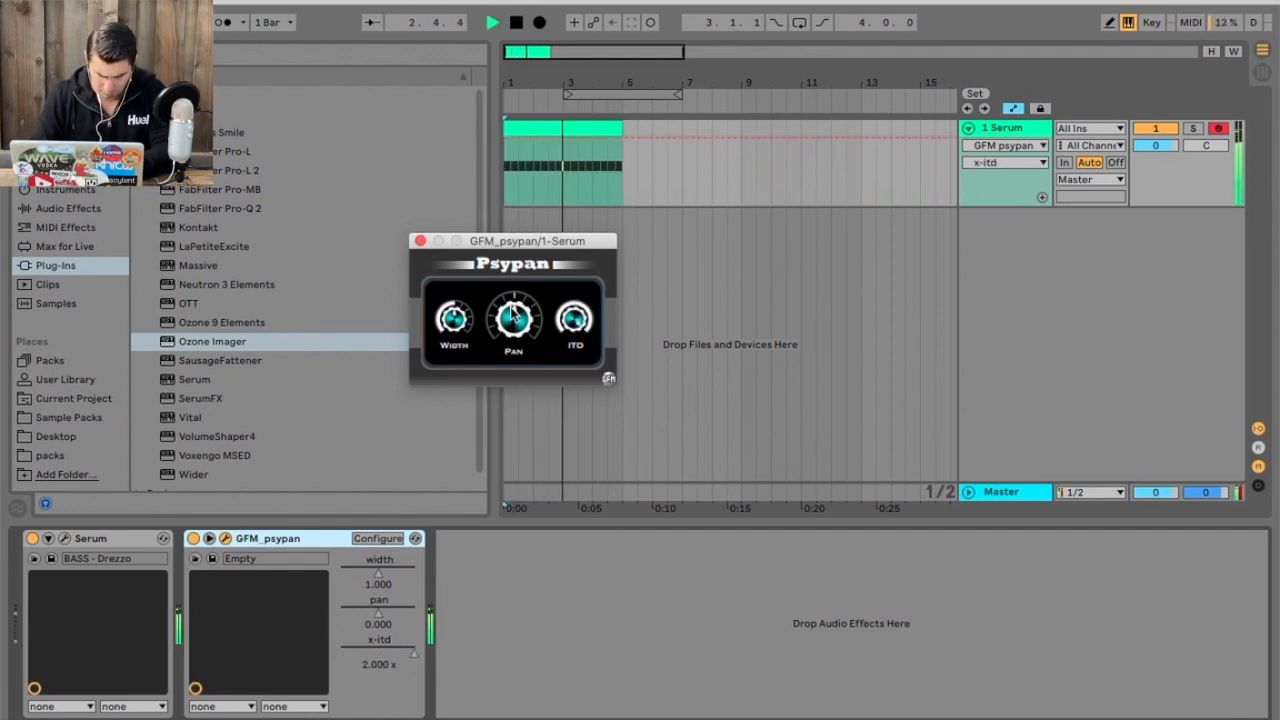
drag(513, 318, 524, 204)
drag(577, 322, 569, 256)
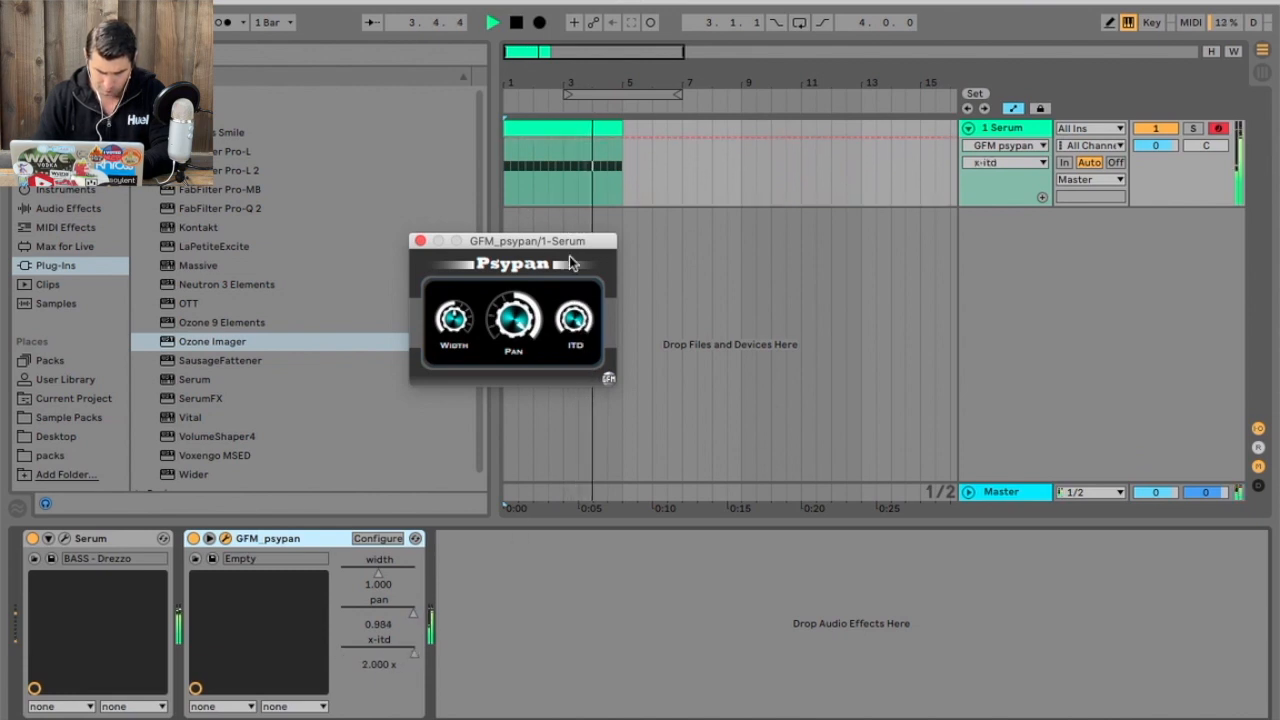
Raise Psypan's width to 2.000, recentre its pan at 0.000, lower ITD to its minimum, and stop playback
drag(459, 318, 554, 297)
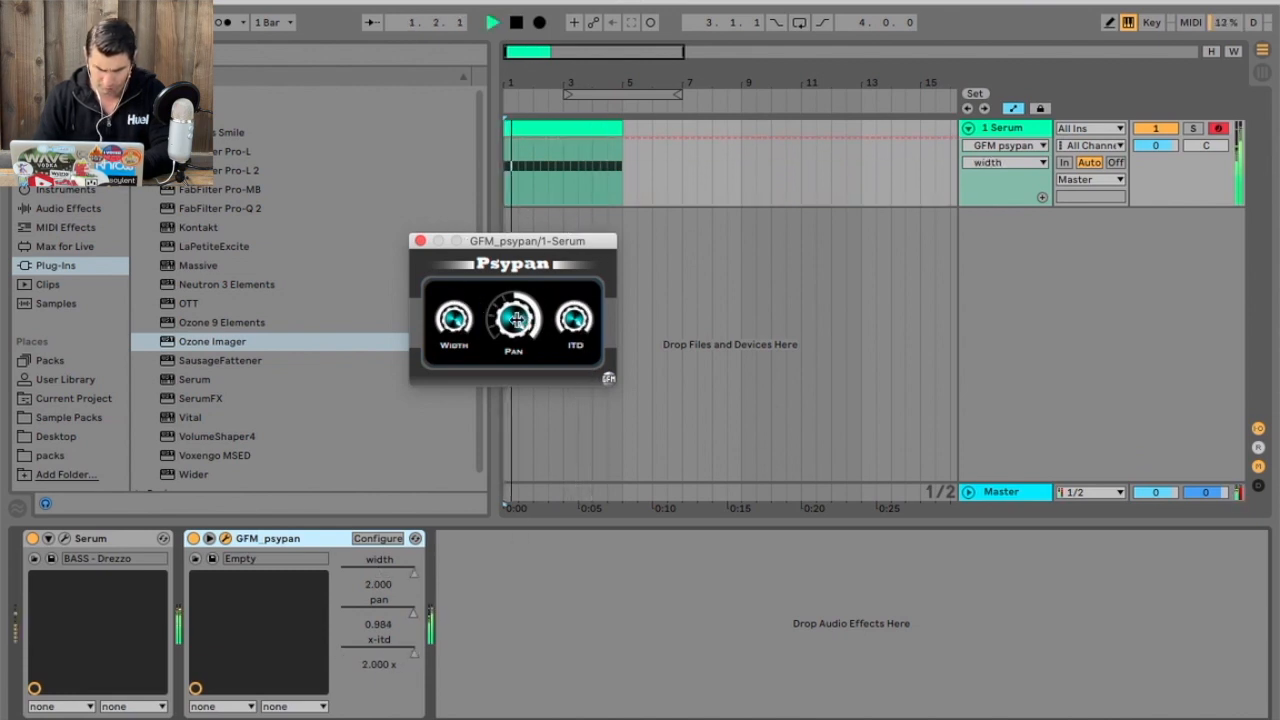
double_click(515, 317)
drag(575, 318, 528, 499)
key(space)
Switch to Chrome, open the Auburn Sounds GFM Psypan page from the browsing history, and read the plug-in's description
mouse_move(400, 712)
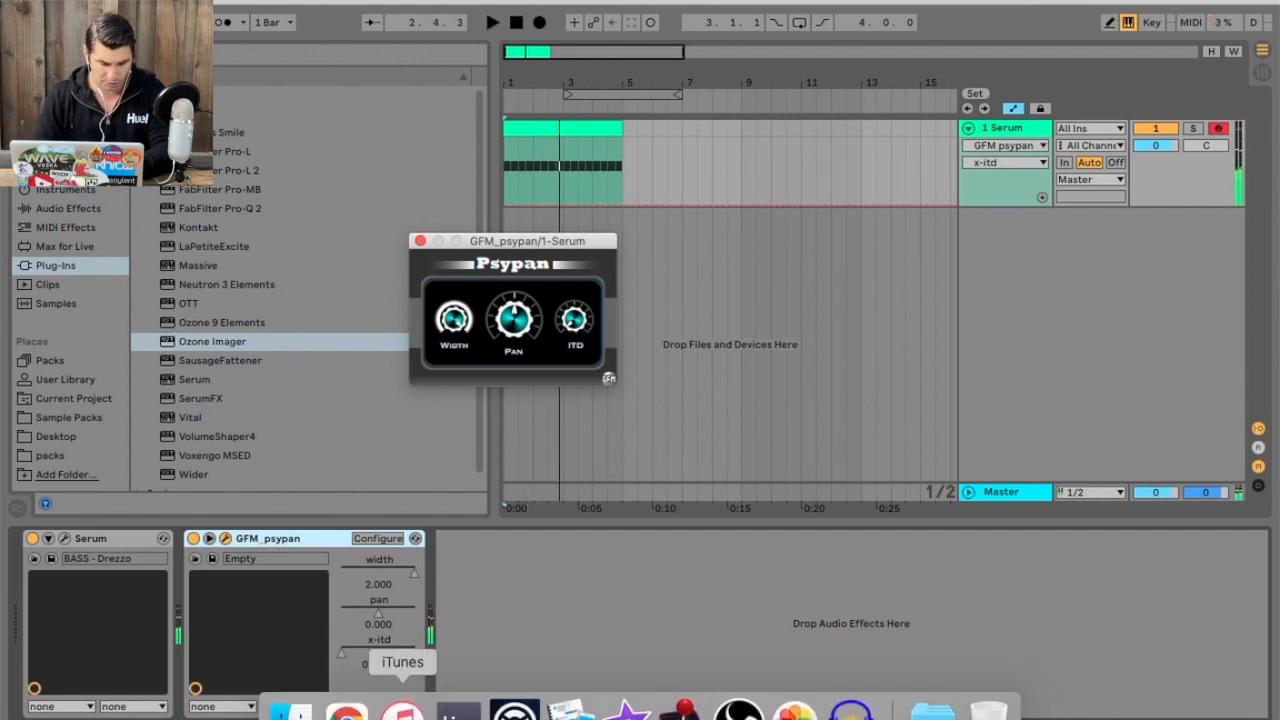
click(346, 708)
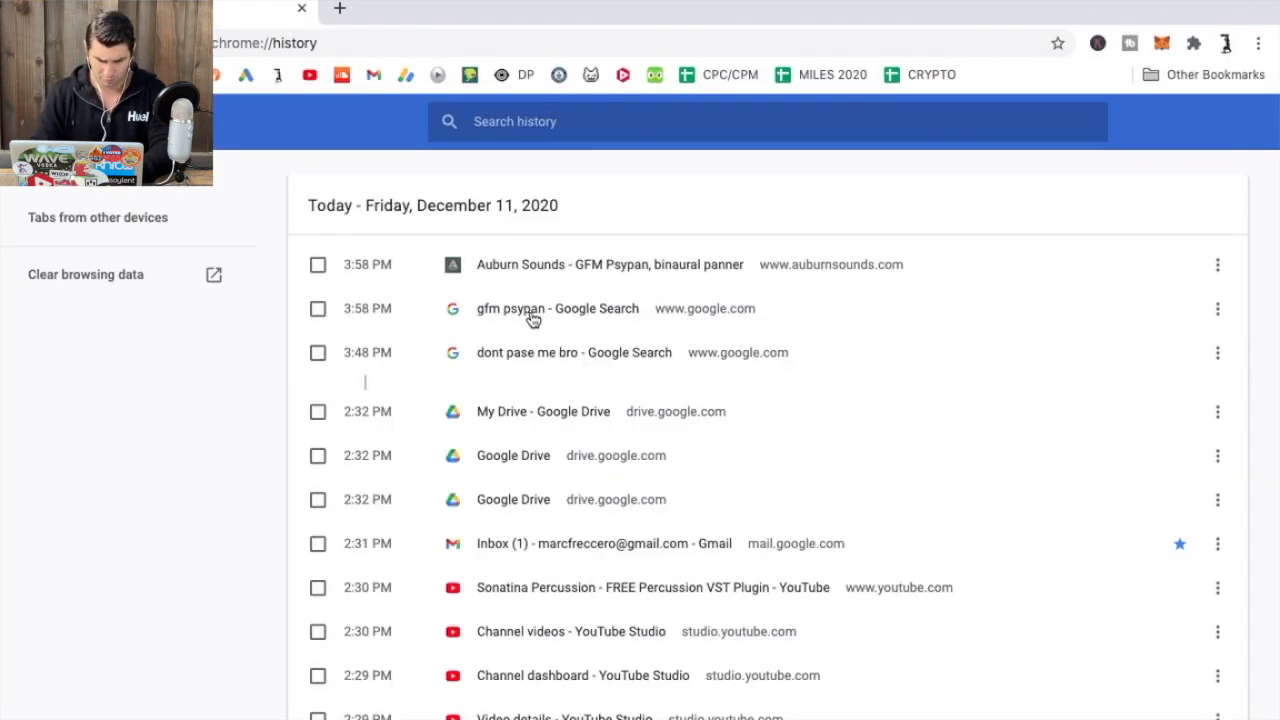
click(551, 264)
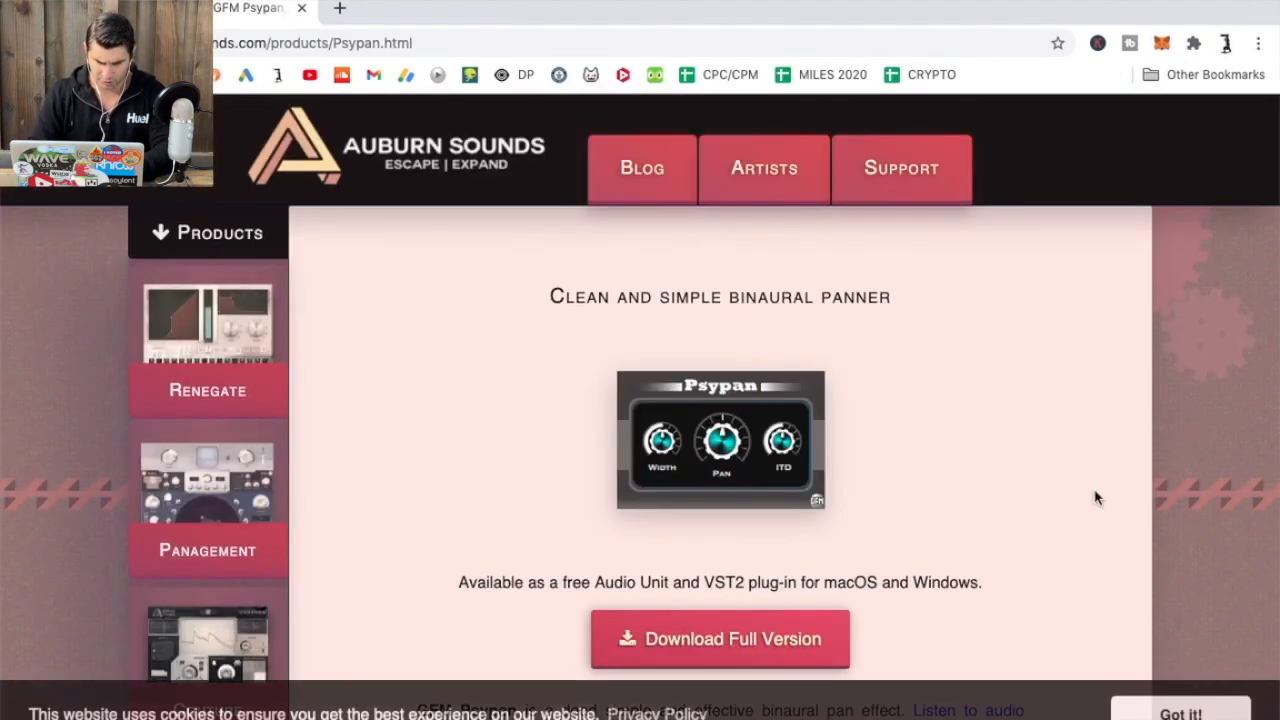
scroll(1070, 490, down, 5)
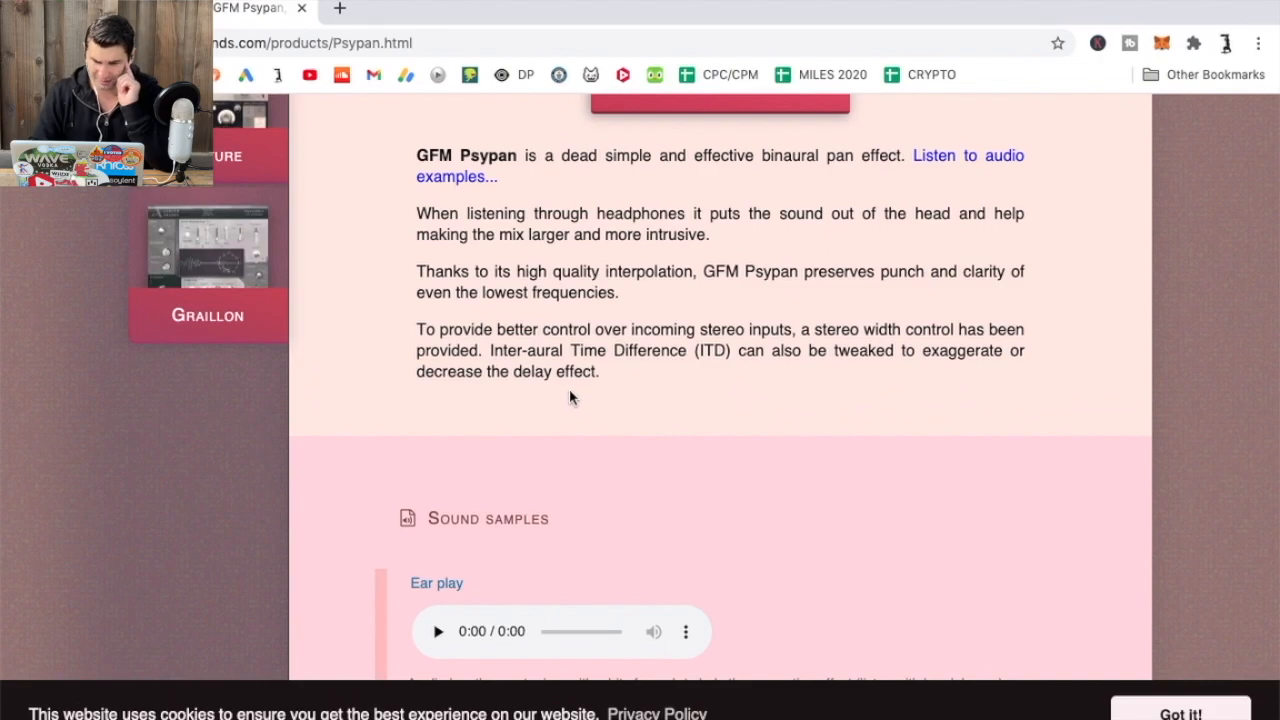
scroll(569, 390, up, 1)
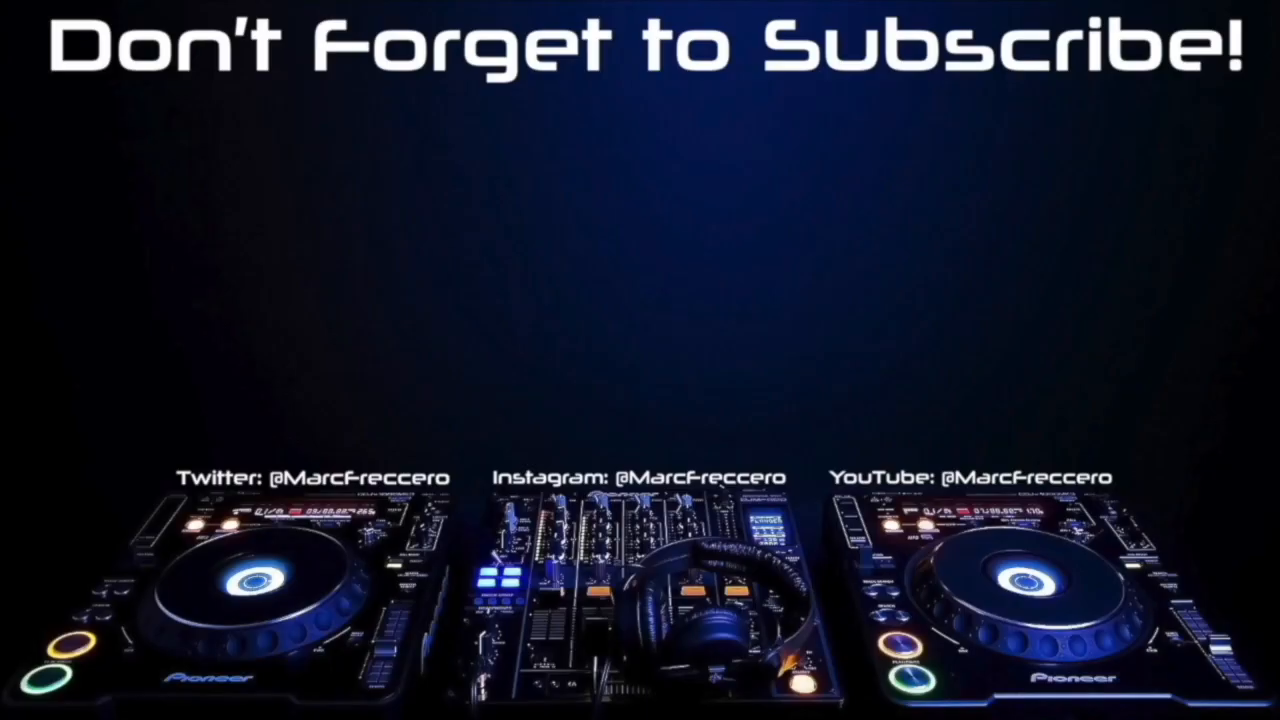